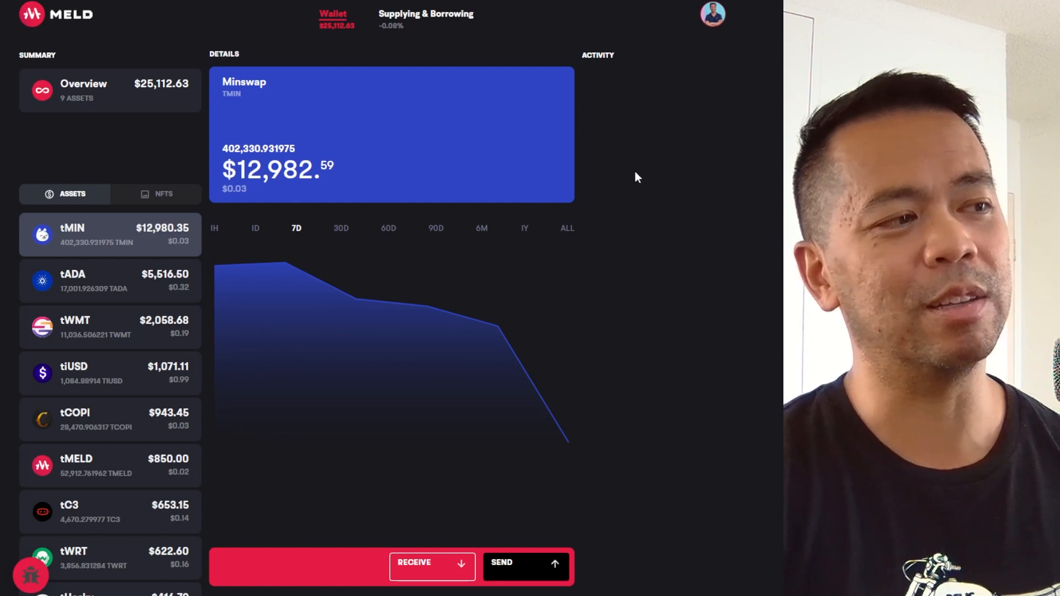
# Examine the Minswap balance chart and look through the tokens held in the wallet
pyautogui.moveTo(234, 299)
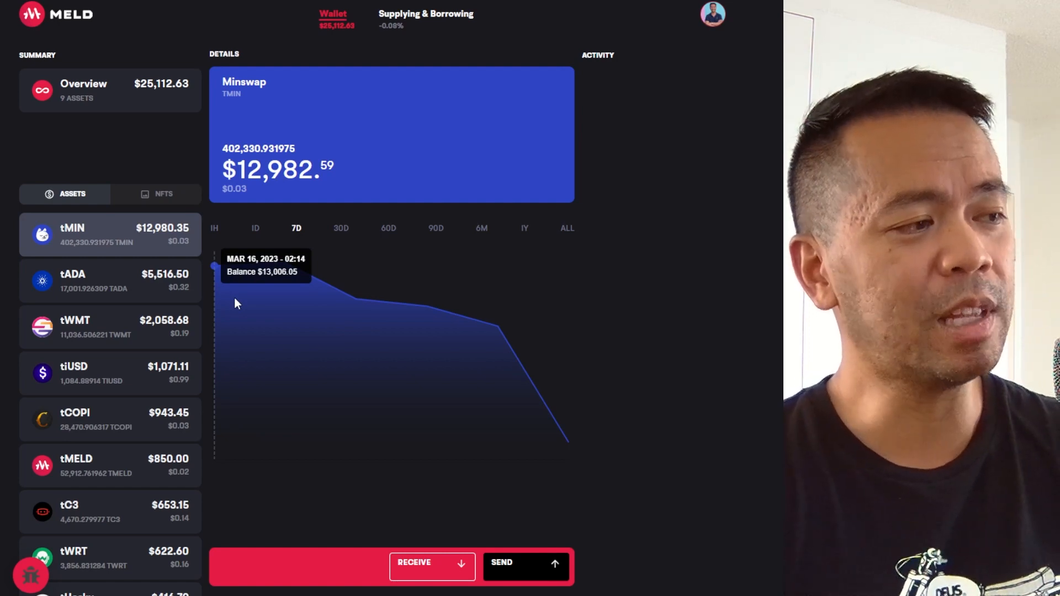
pyautogui.scroll(-1, 102, 293)
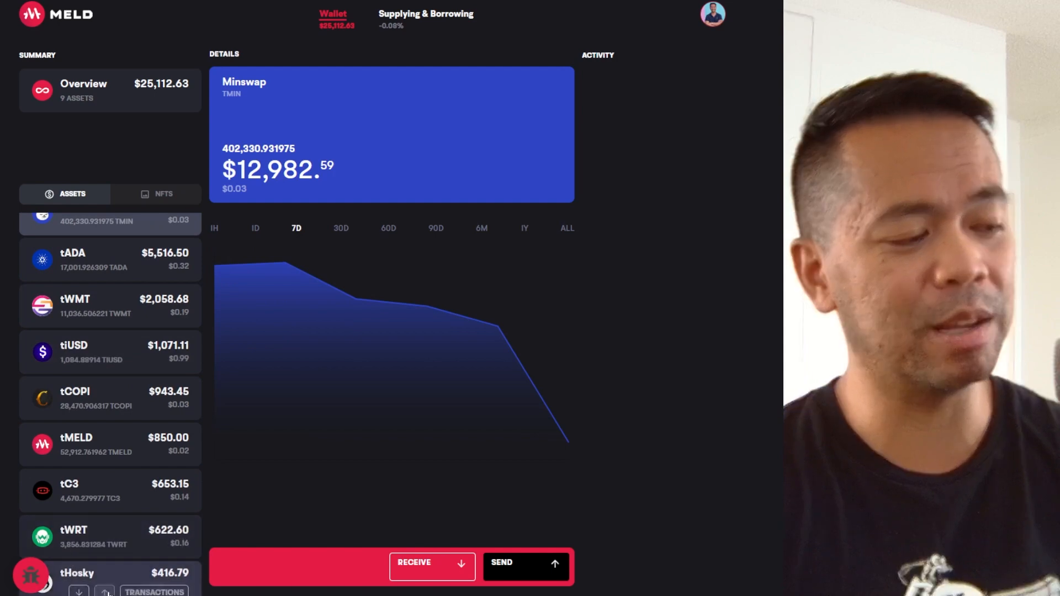
pyautogui.moveTo(94, 558)
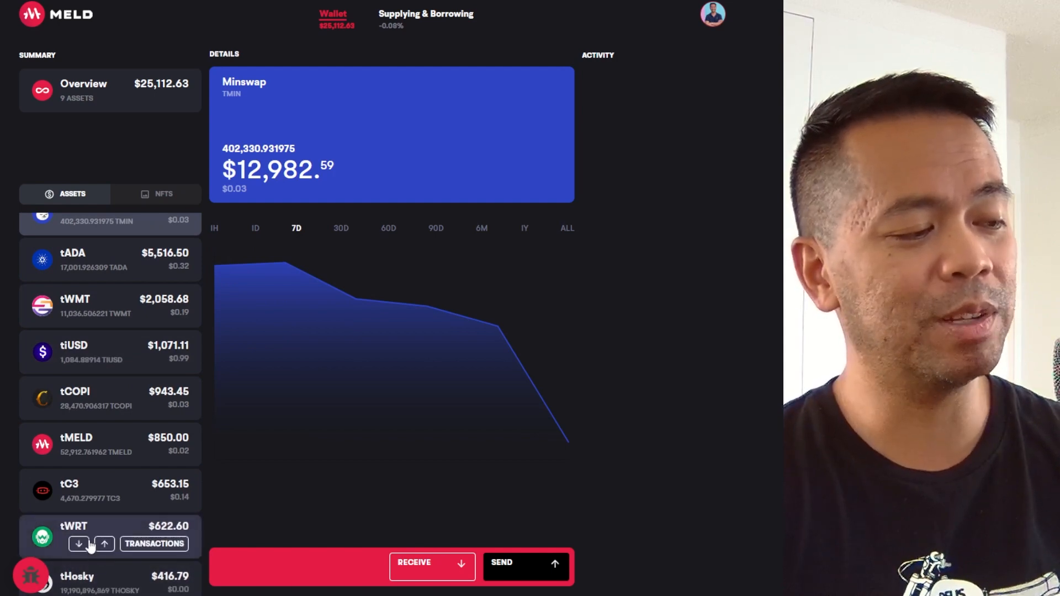
pyautogui.moveTo(91, 500)
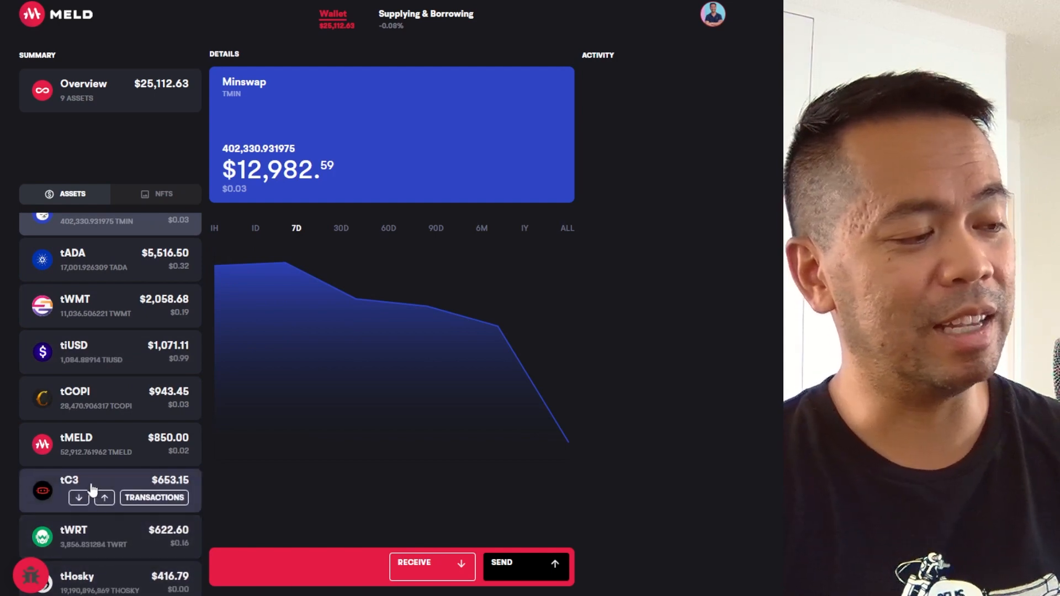
pyautogui.scroll(1, 94, 447)
pyautogui.moveTo(87, 409)
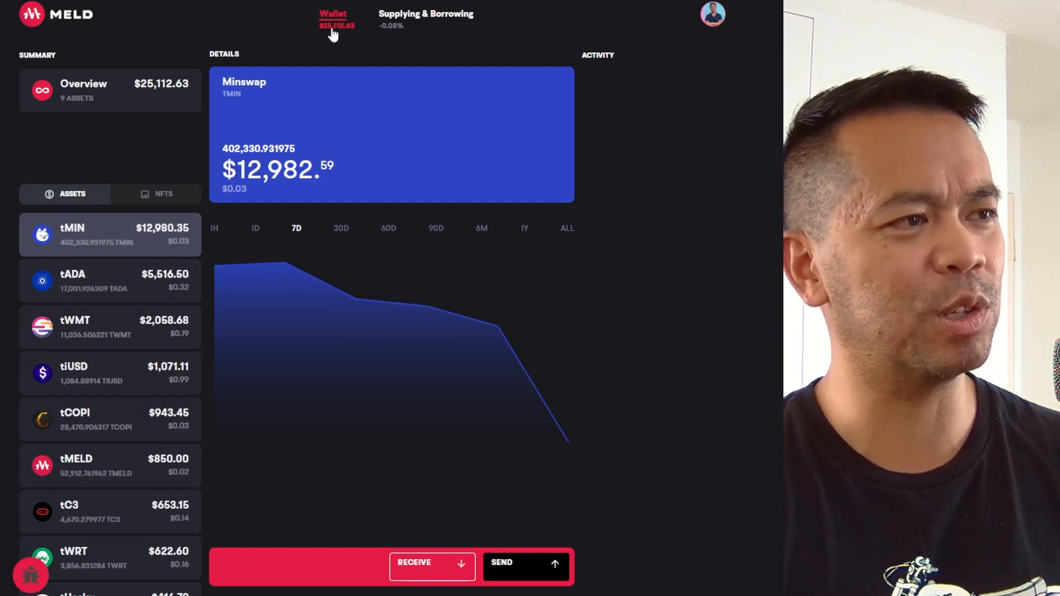
# View the wallet overview, followed by the tADA, tMIN and tWMT balance details
pyautogui.click(97, 84)
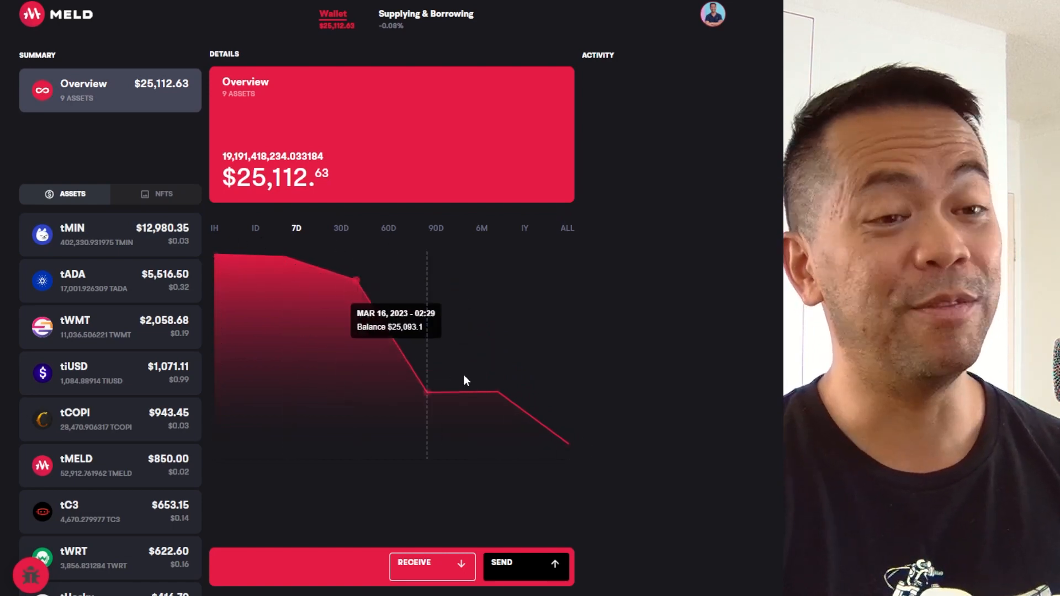
pyautogui.click(100, 281)
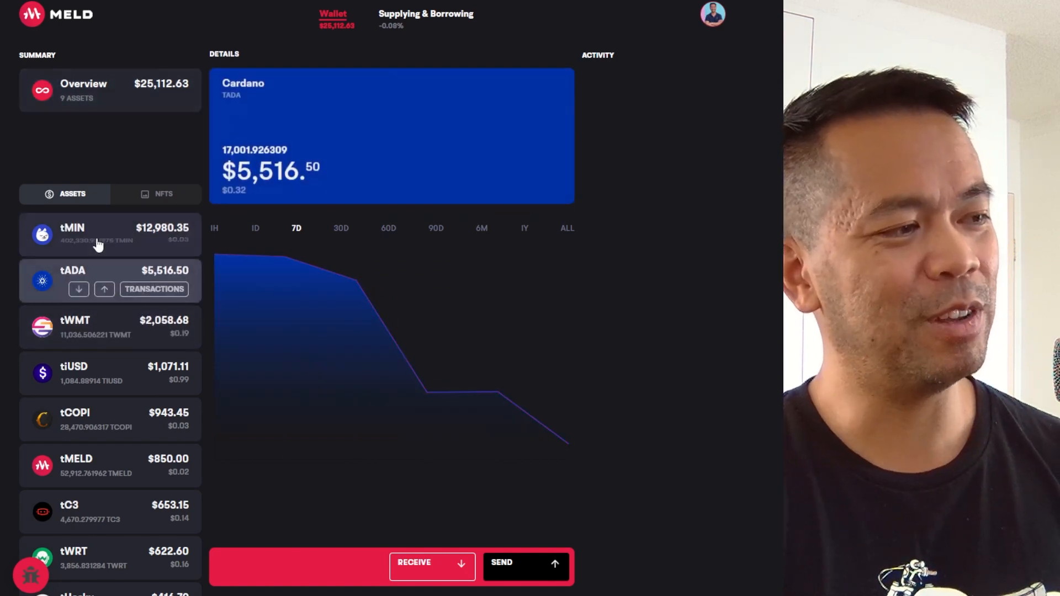
pyautogui.click(104, 243)
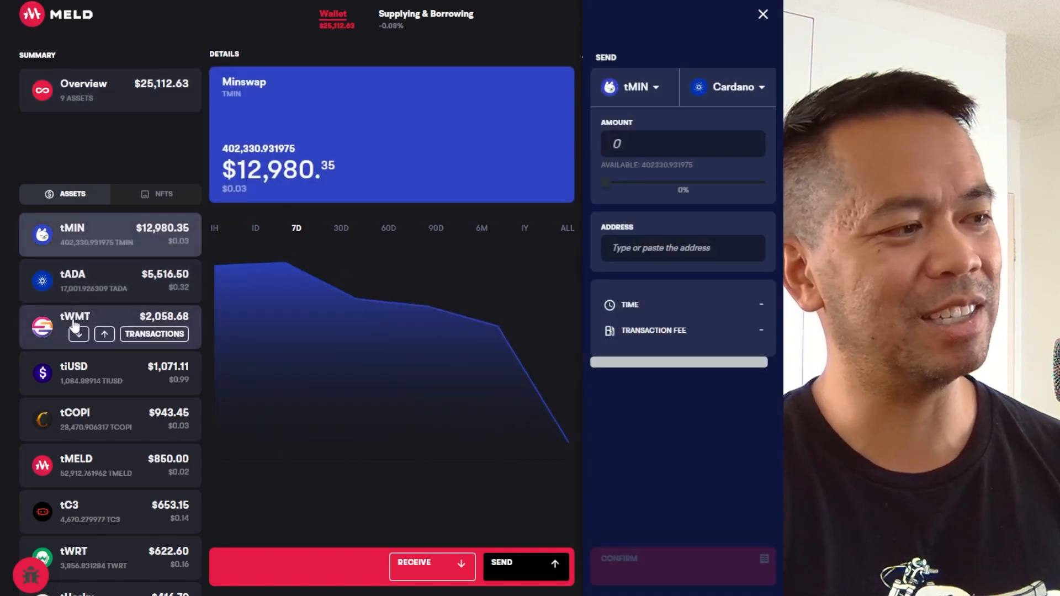
pyautogui.click(82, 325)
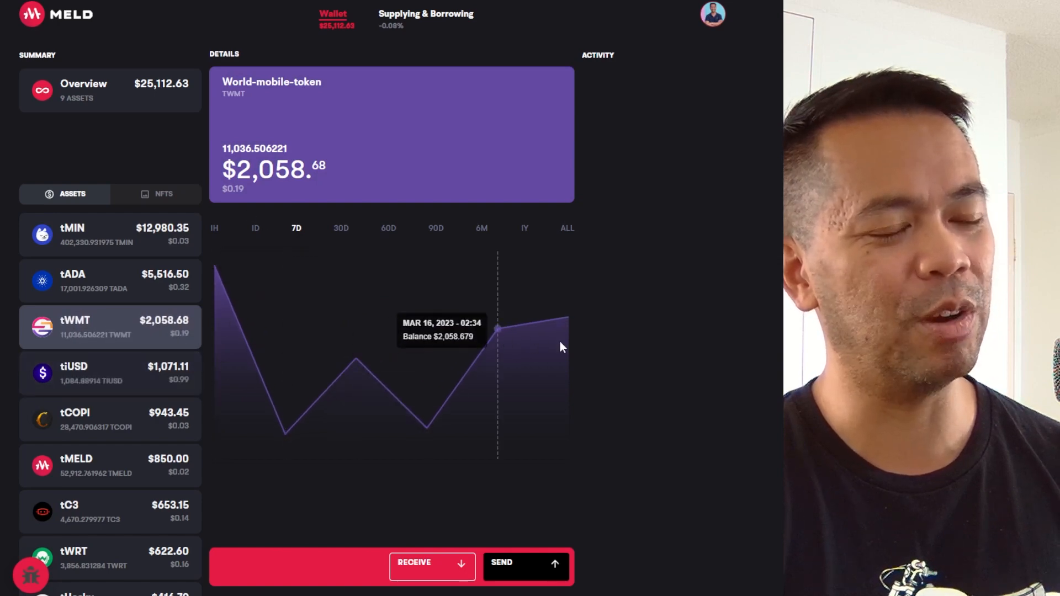
pyautogui.moveTo(100, 336)
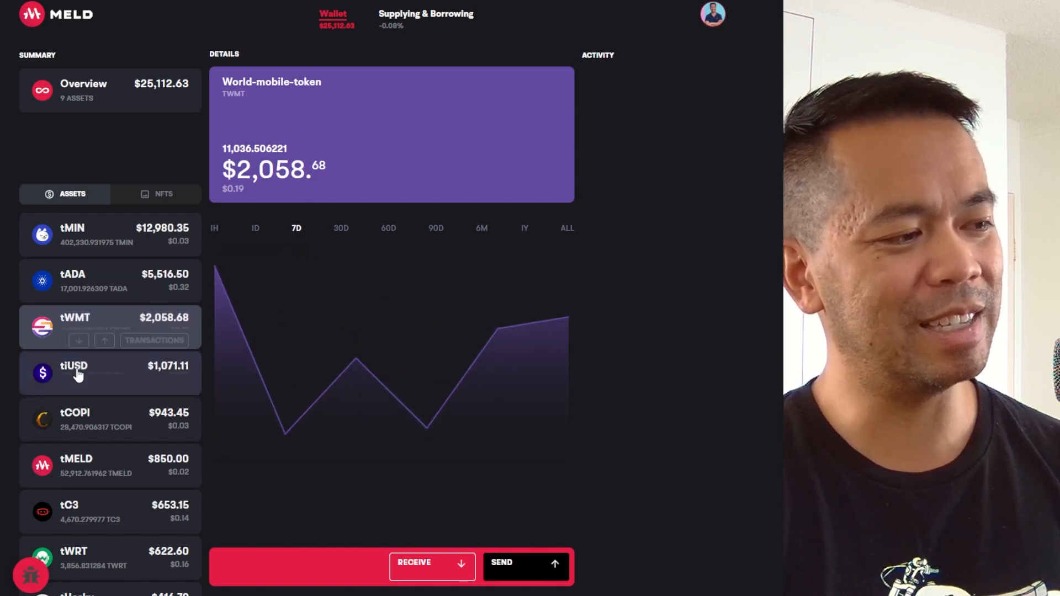
pyautogui.moveTo(68, 377)
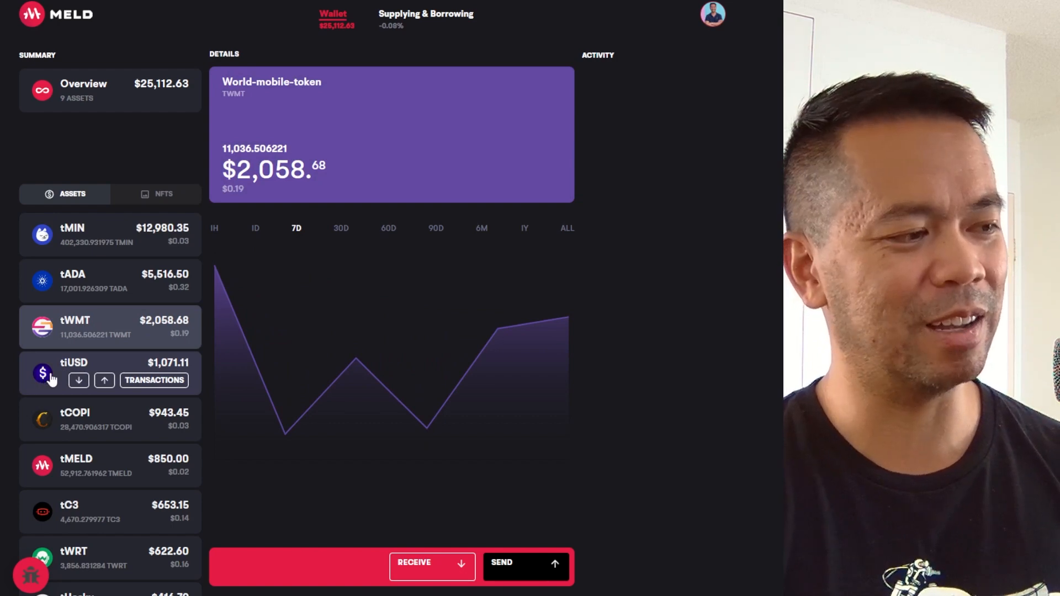
# View the tCOPI balance details and its transaction history
pyautogui.click(54, 418)
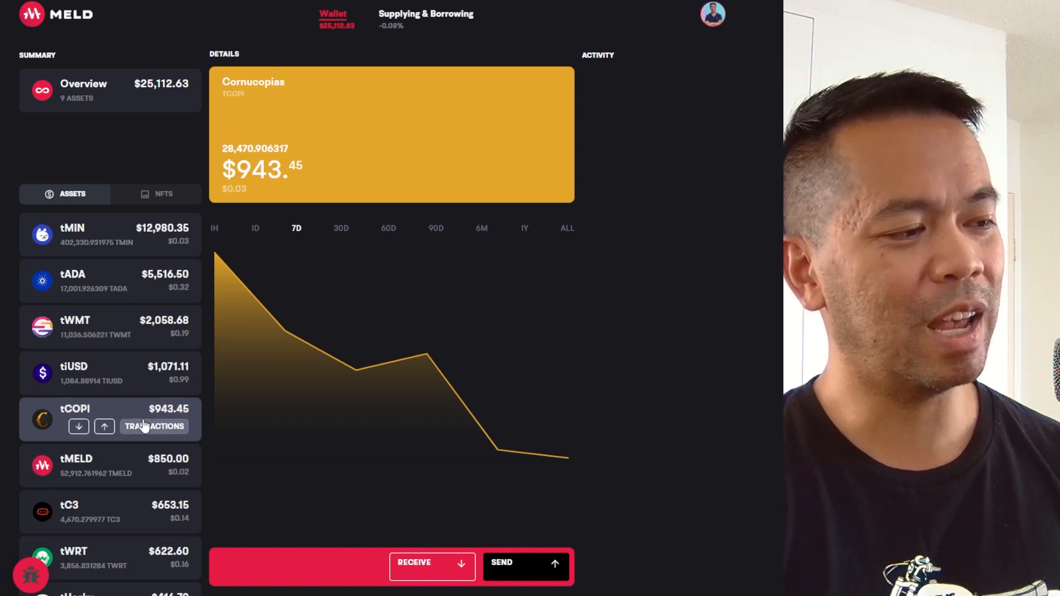
pyautogui.click(144, 427)
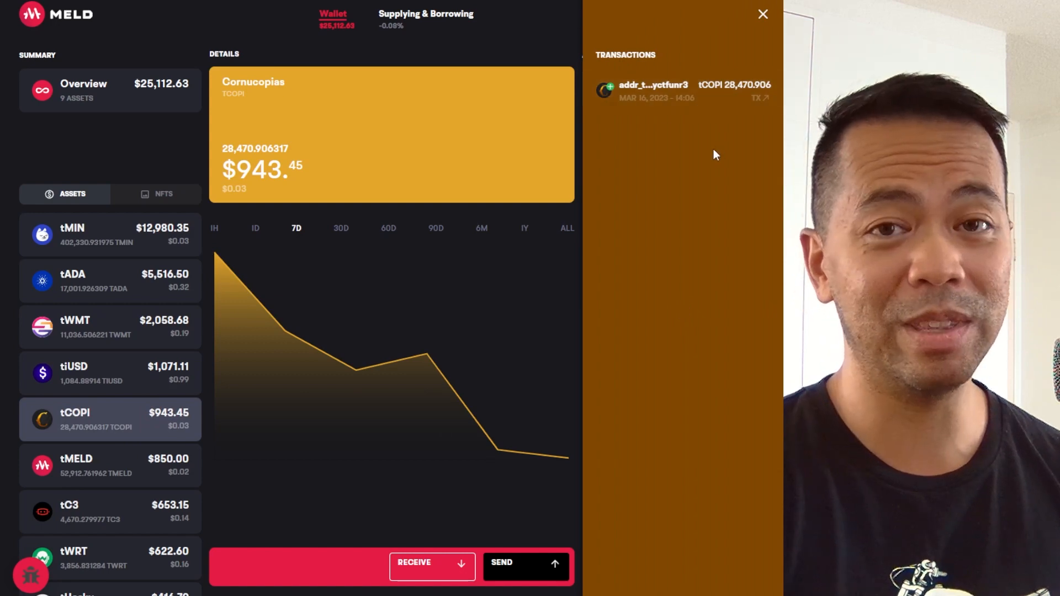
pyautogui.moveTo(130, 369)
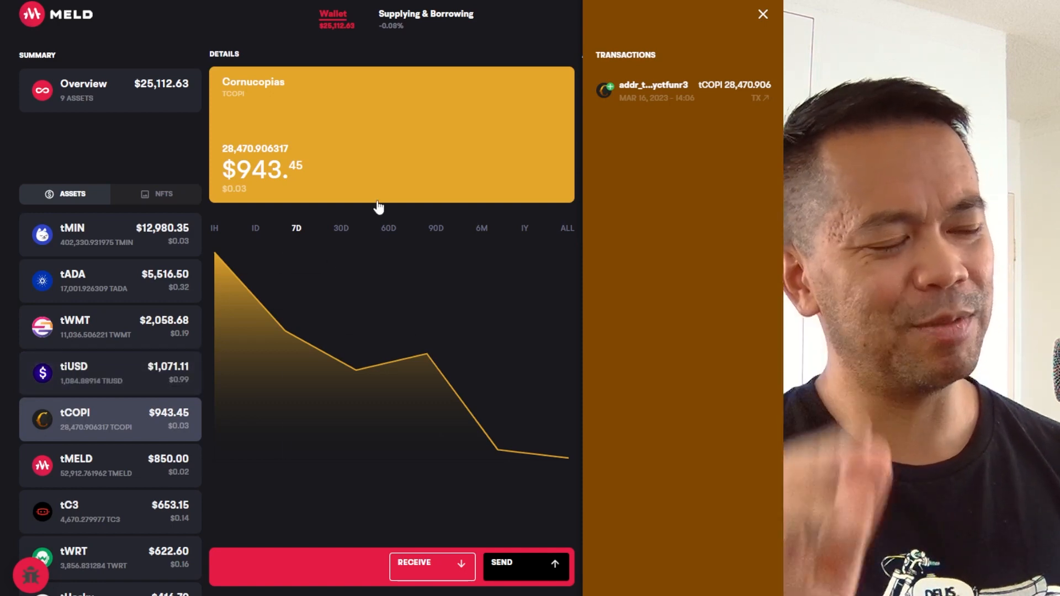
# Send 500 tMIN over Cardano to the receiving address copied from the other wallet
pyautogui.click(103, 225)
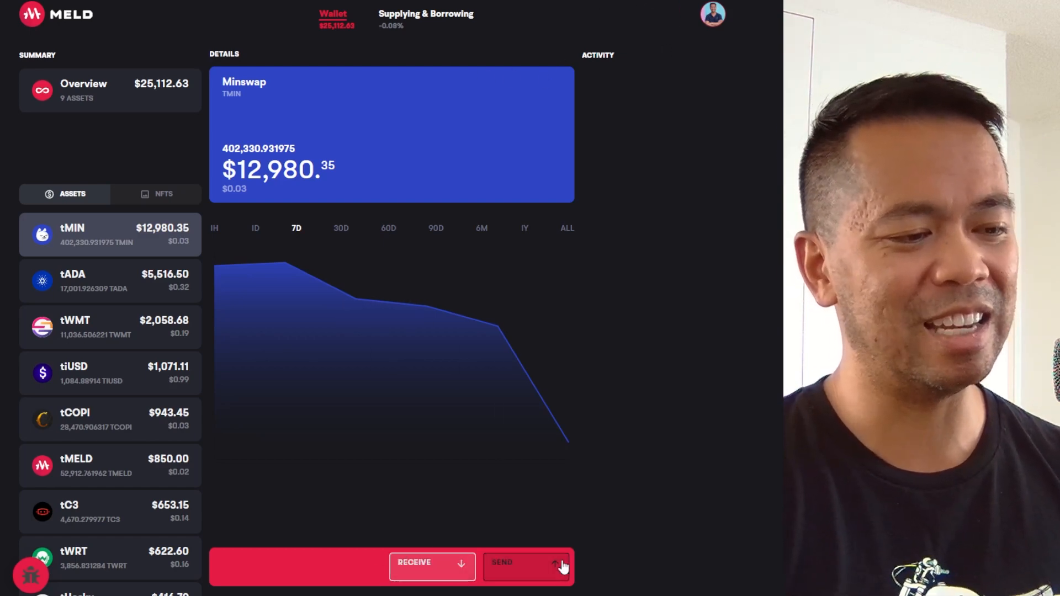
pyautogui.click(503, 575)
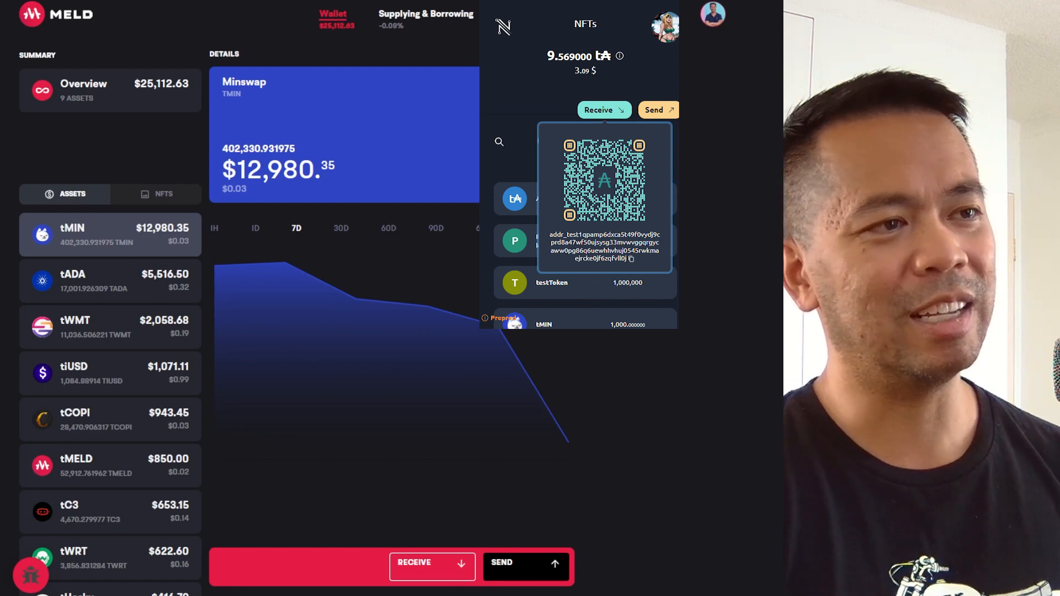
pyautogui.click(532, 564)
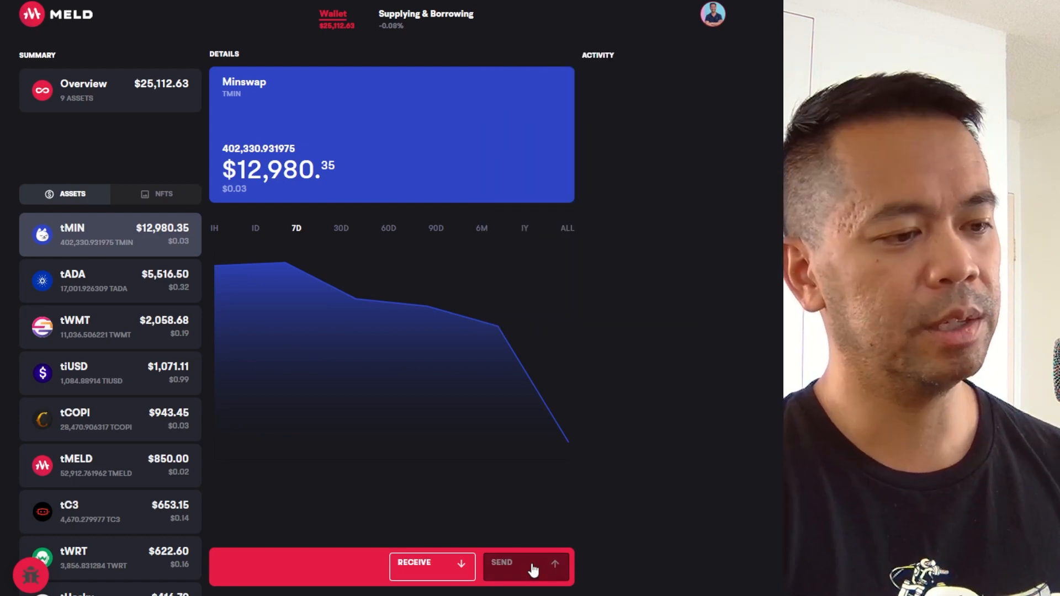
pyautogui.click(428, 569)
pyautogui.click(504, 565)
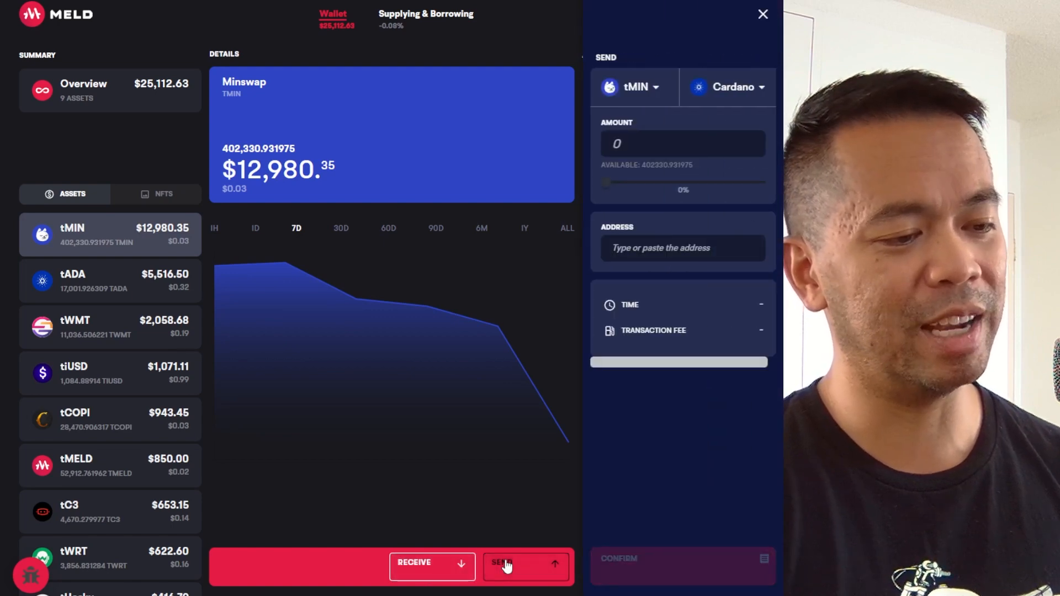
pyautogui.click(667, 143)
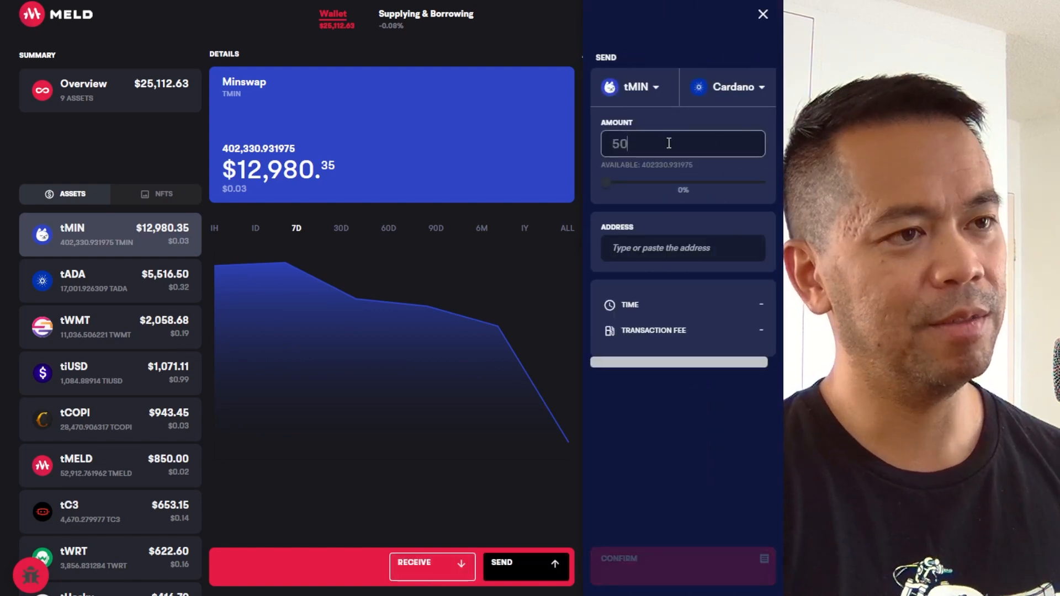
pyautogui.click(651, 249)
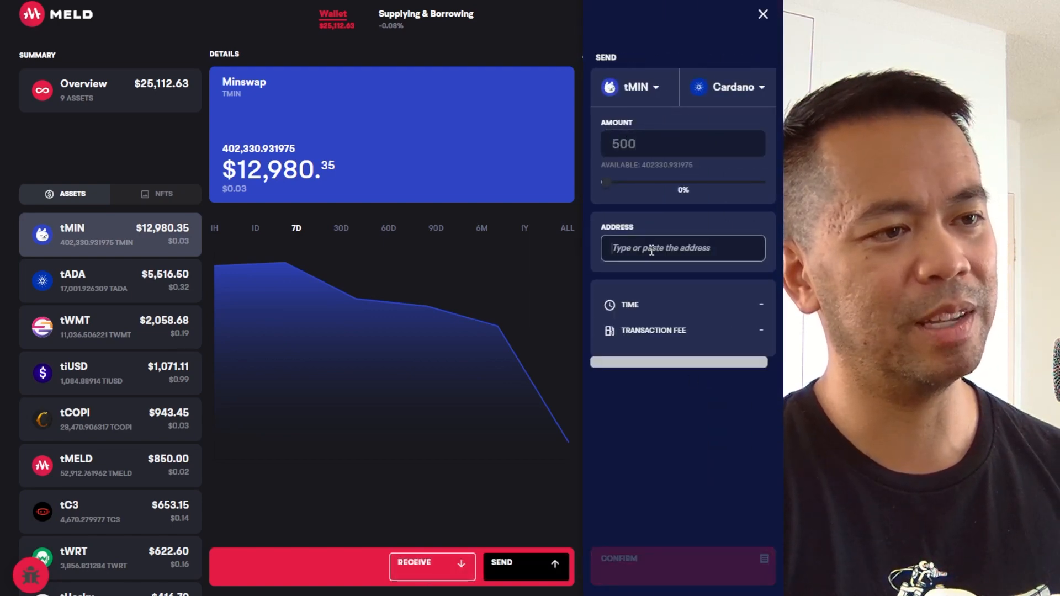
pyautogui.hotkey('ctrl', 'v')
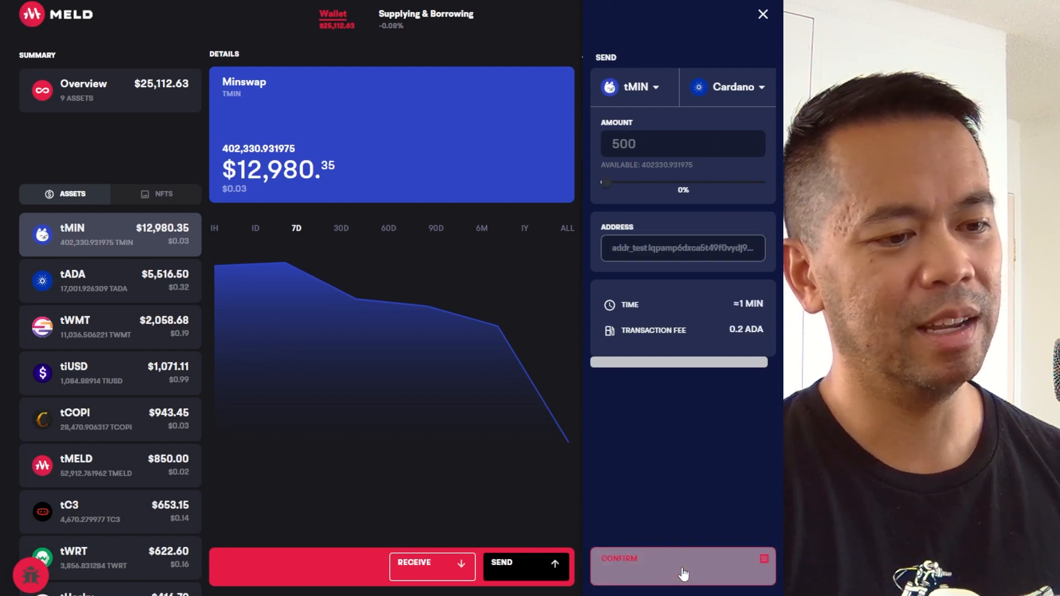
pyautogui.click(681, 569)
pyautogui.click(659, 582)
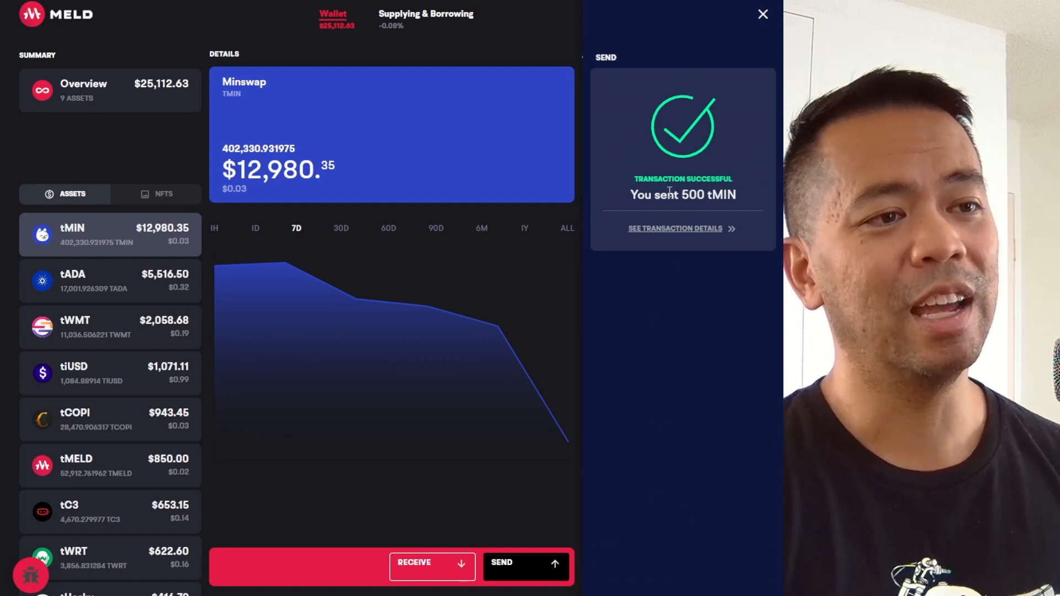
# Check the sent transaction's status in the Cexplorer block explorer, refreshing its detail page, and return to the MELD wallet
pyautogui.click(675, 228)
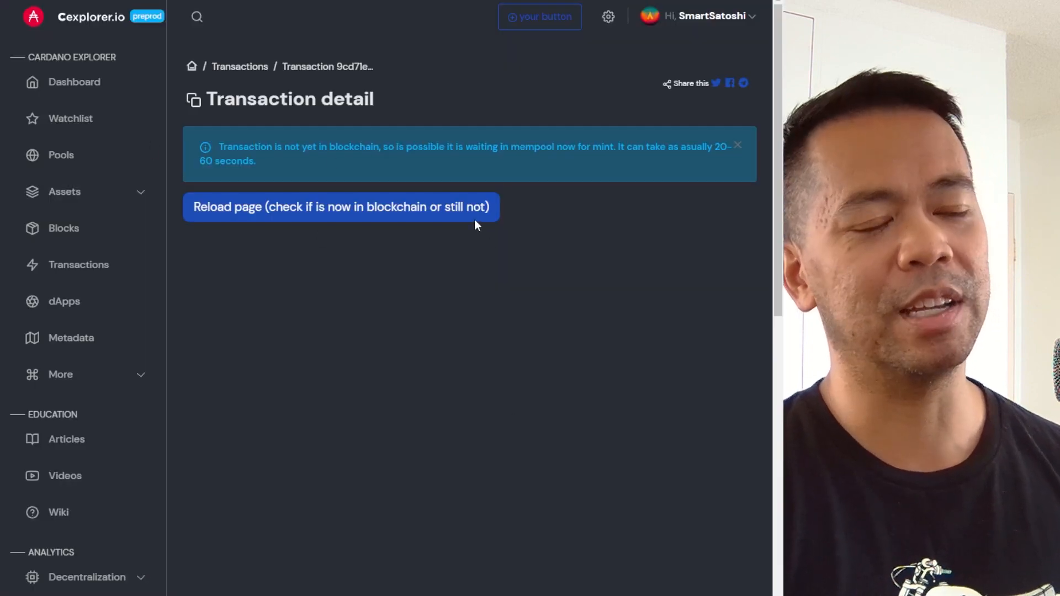
pyautogui.click(295, 208)
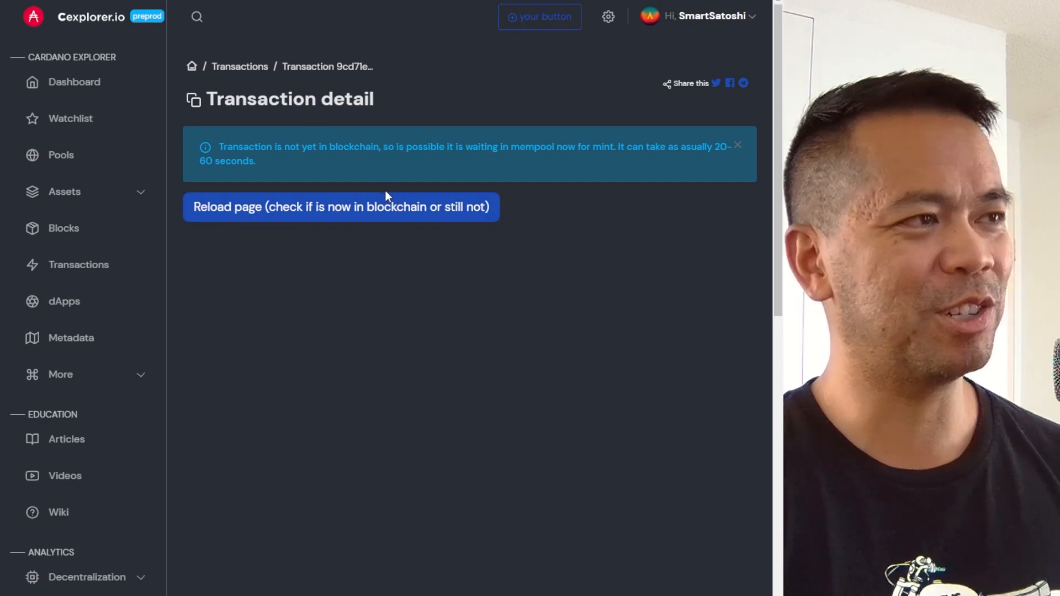
pyautogui.hotkey('ctrl', 'w')
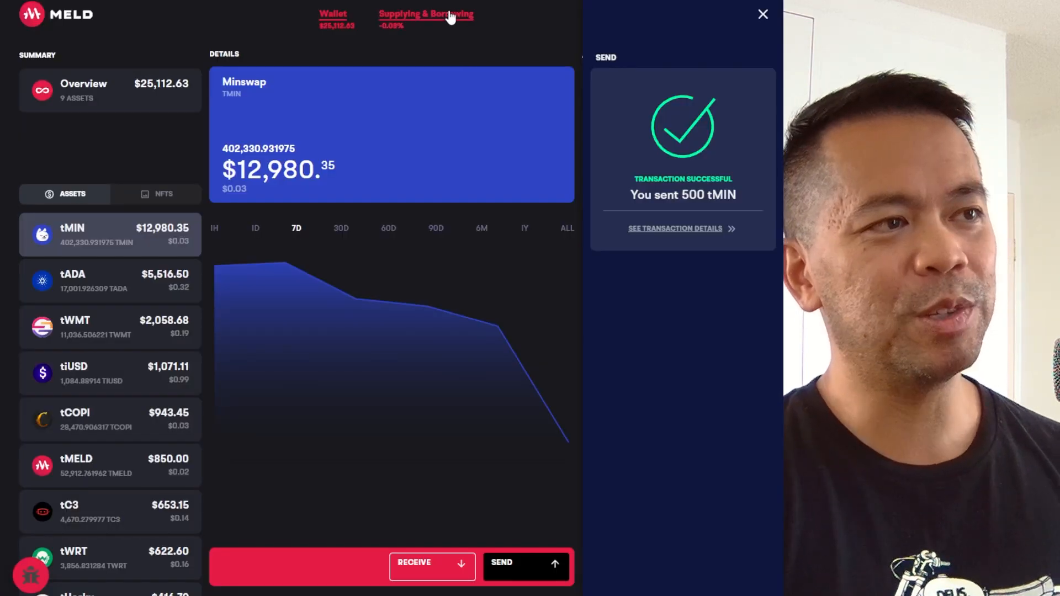
# Go to the Supplying & Borrowing page and view the available feedback options, closing them without a choice
pyautogui.click(448, 19)
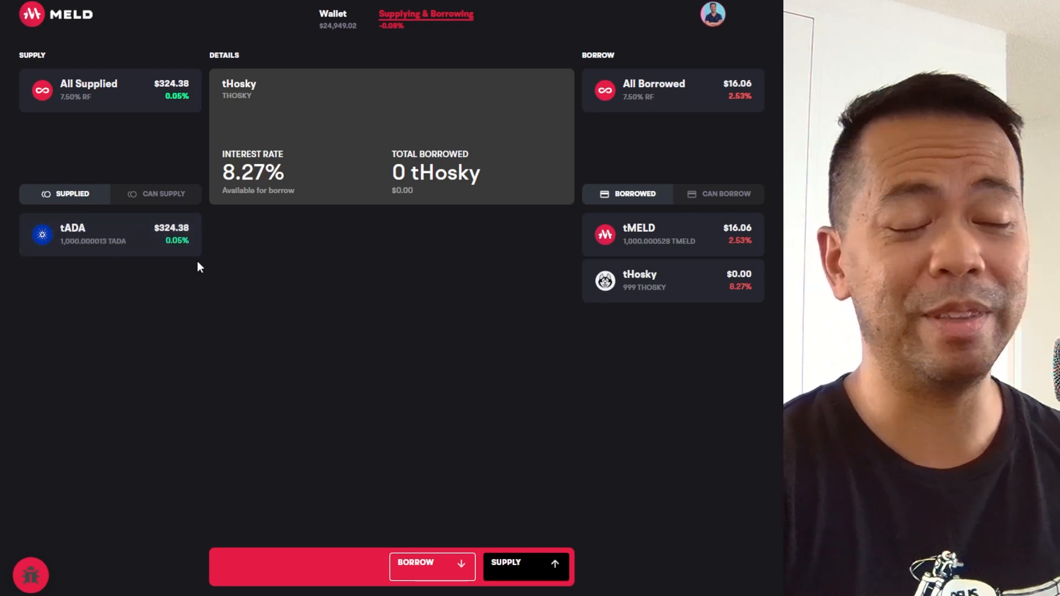
pyautogui.click(31, 574)
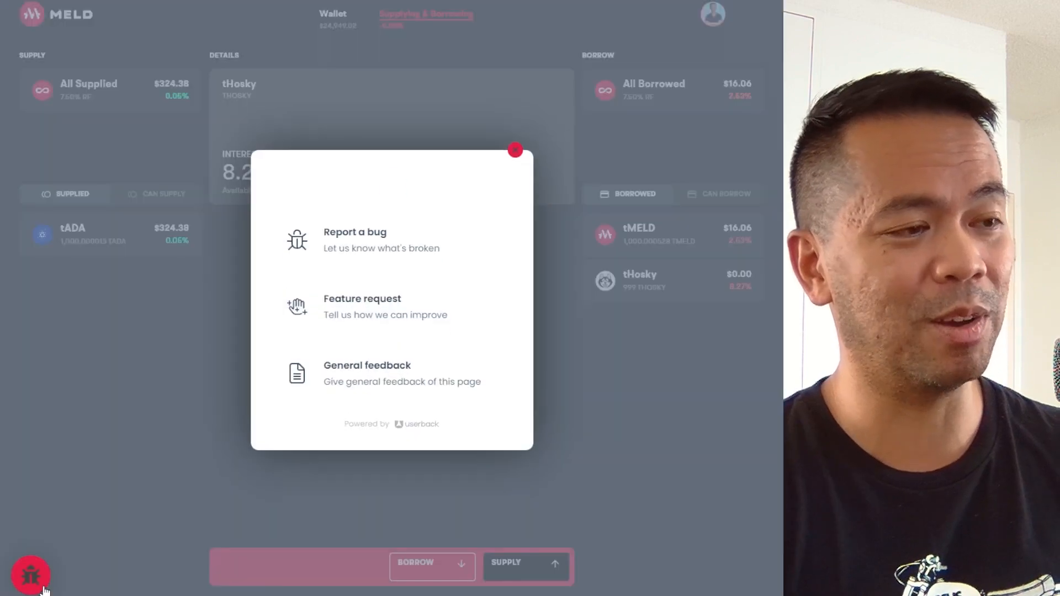
pyautogui.click(515, 139)
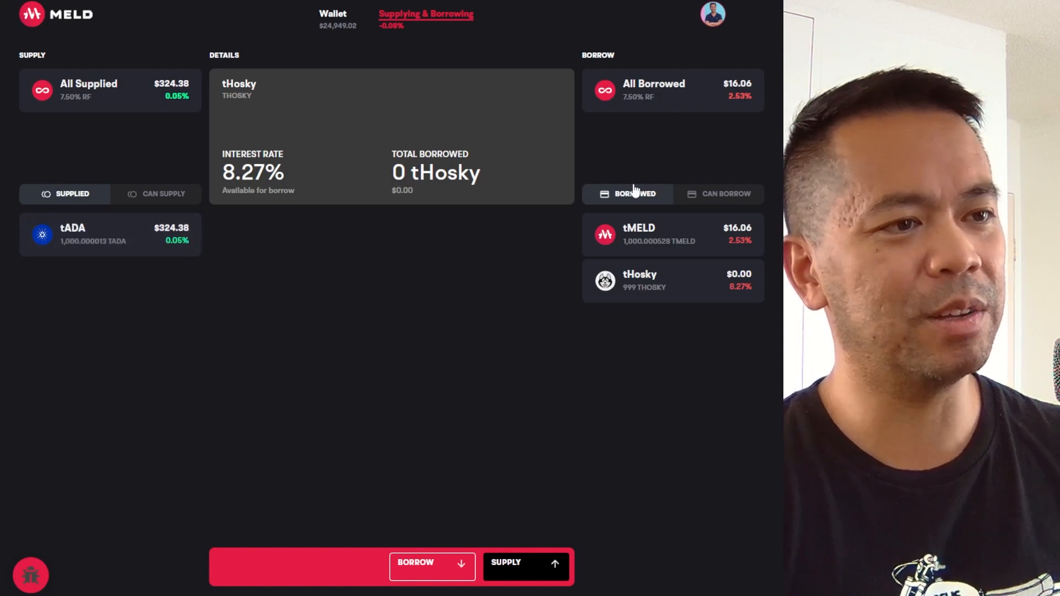
# Start a new borrow, look through the borrowable tokens, and choose tMIN
pyautogui.click(435, 563)
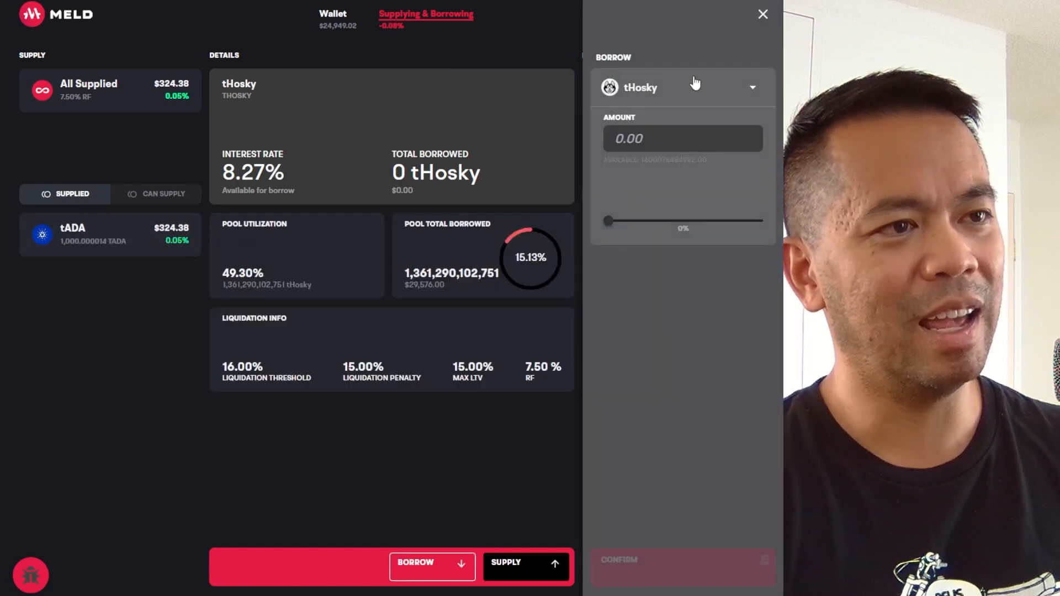
pyautogui.click(691, 85)
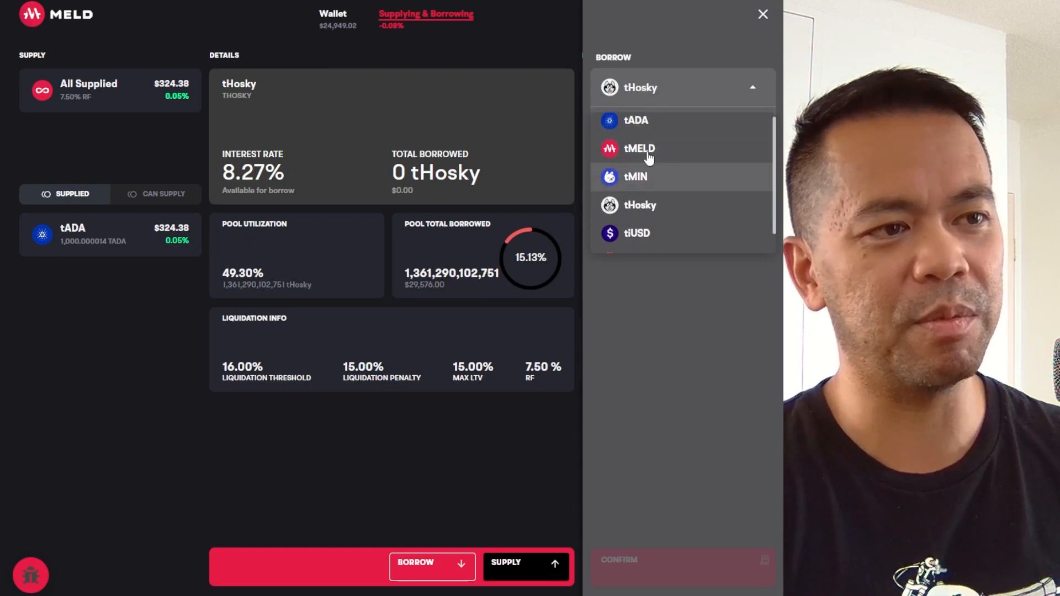
pyautogui.scroll(-1, 660, 144)
pyautogui.scroll(1, 662, 171)
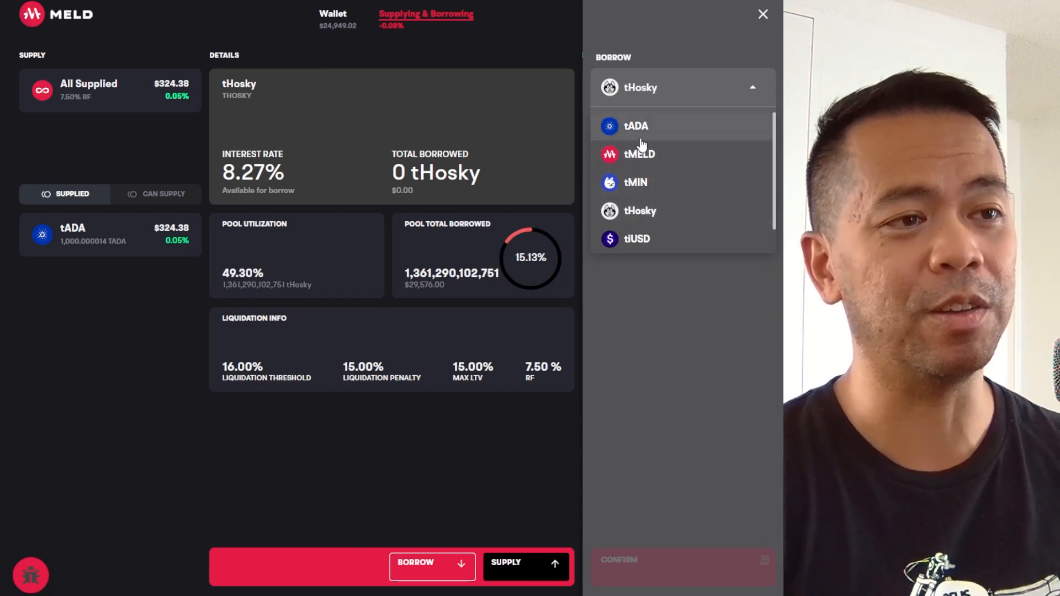
pyautogui.scroll(-1, 644, 147)
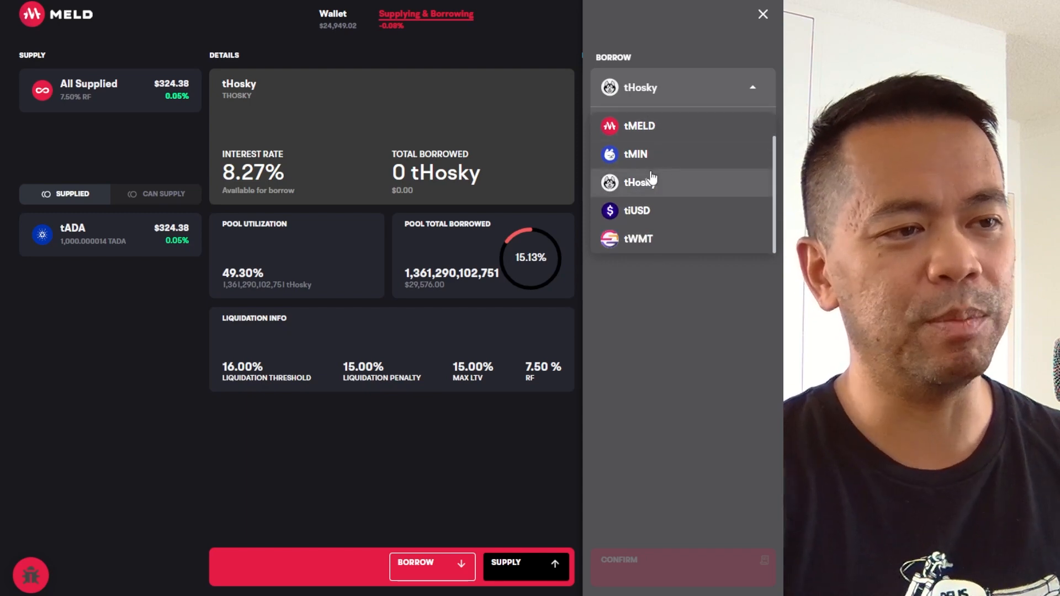
pyautogui.scroll(1, 660, 190)
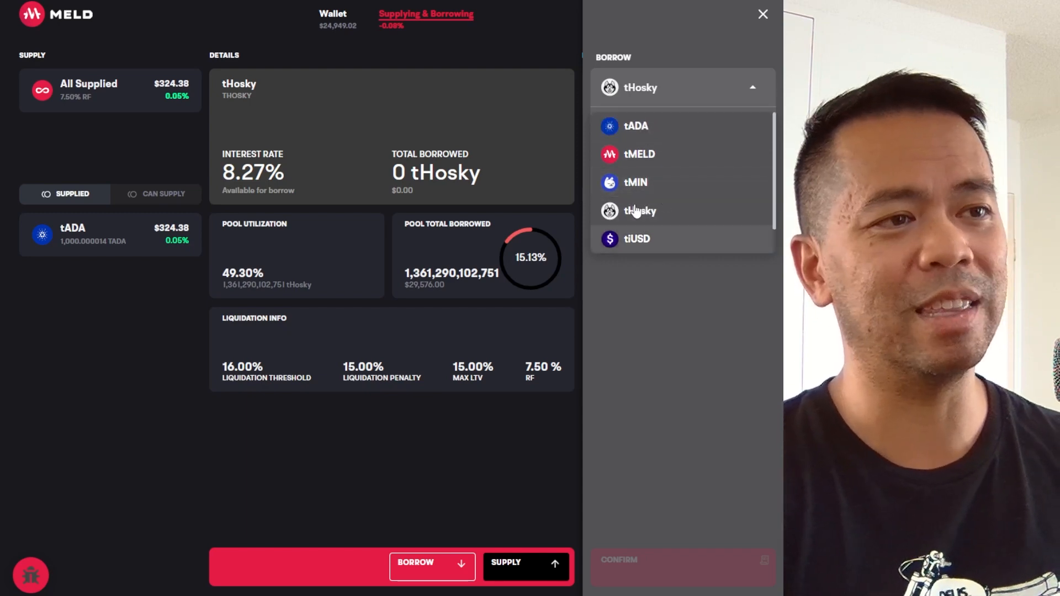
pyautogui.scroll(-1, 679, 182)
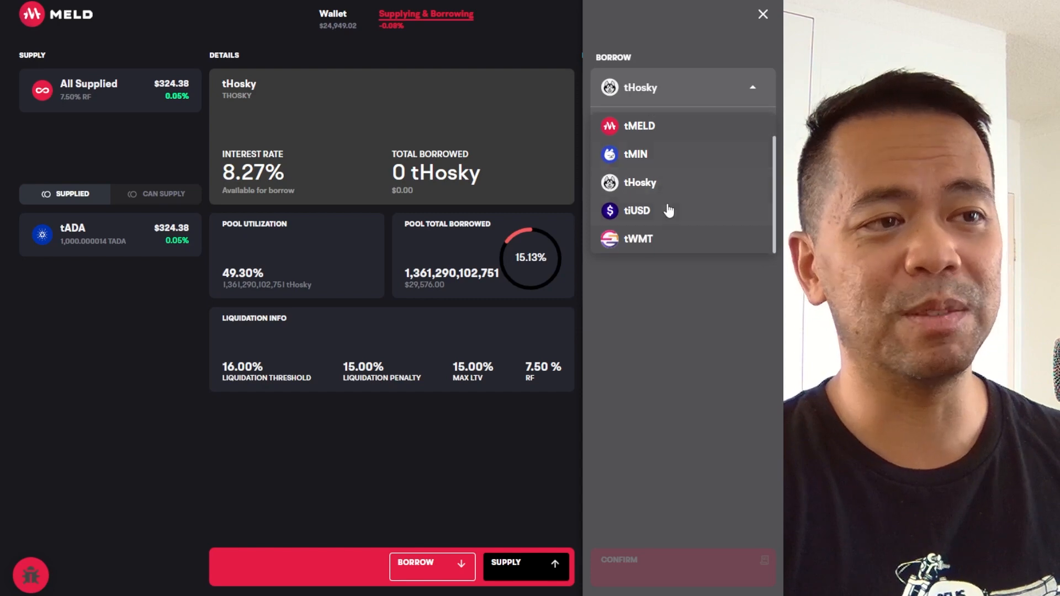
pyautogui.scroll(1, 651, 179)
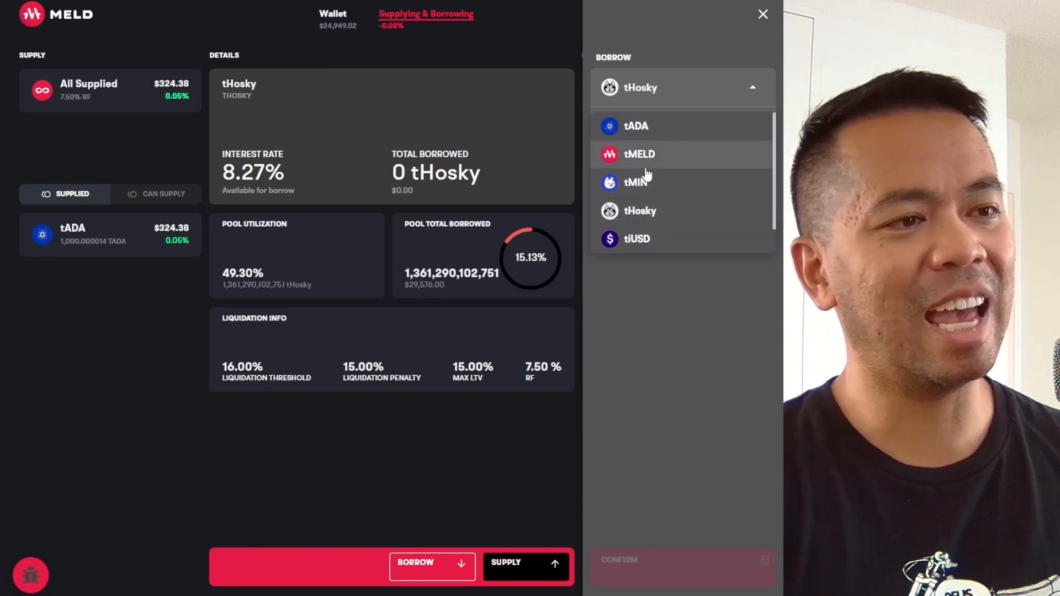
pyautogui.click(650, 190)
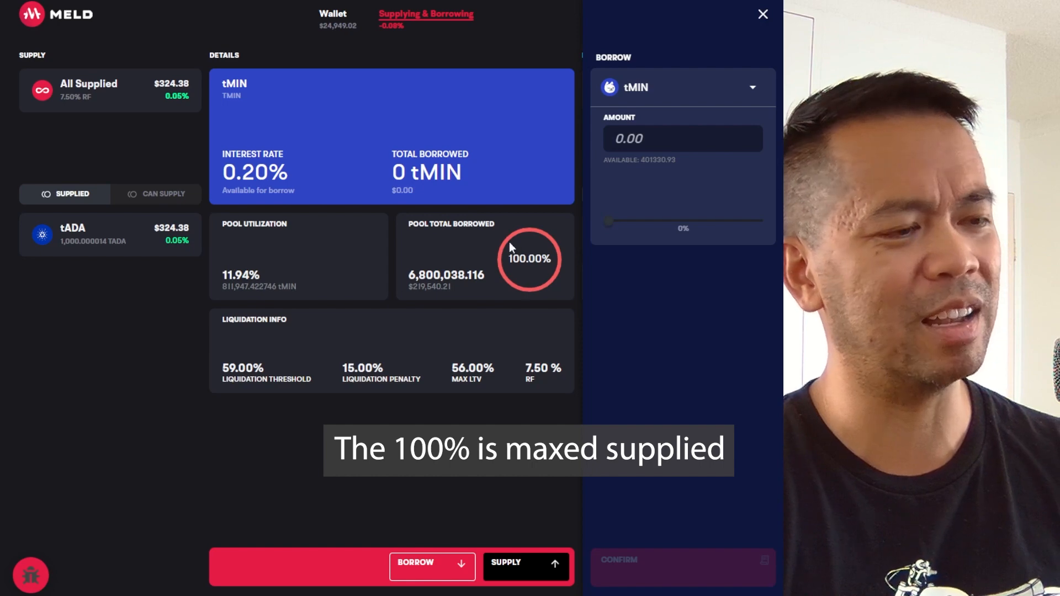
# Set the borrow amount to 100 tMIN and submit the borrow transaction
pyautogui.click(617, 142)
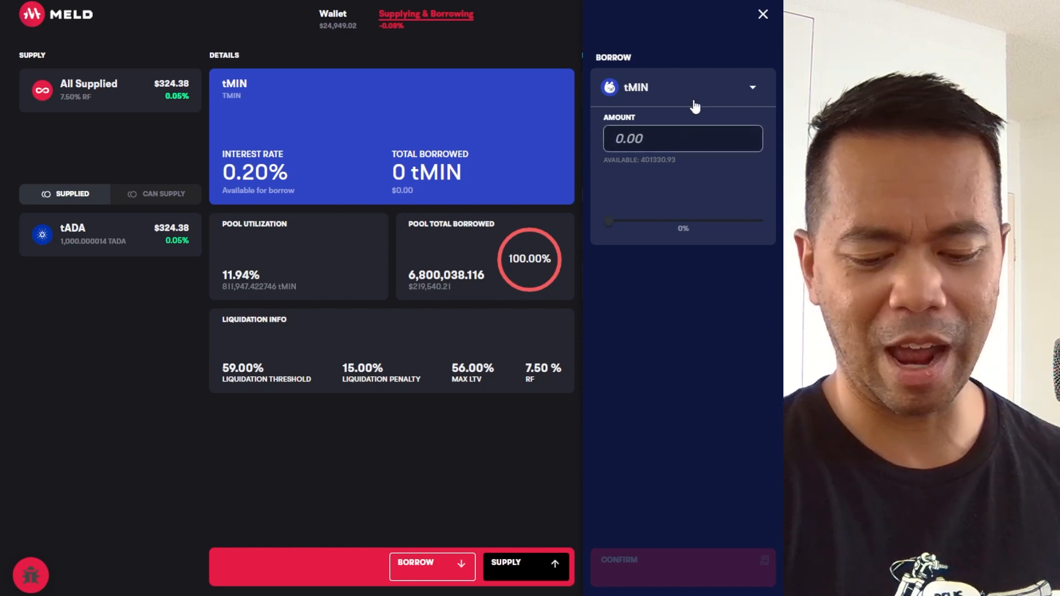
pyautogui.write('100')
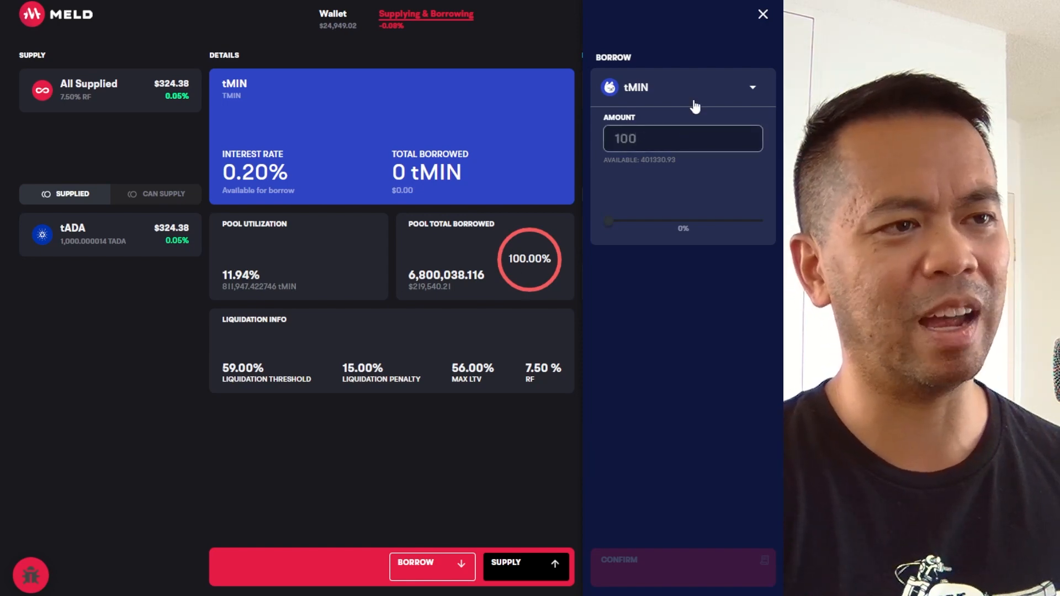
pyautogui.click(672, 577)
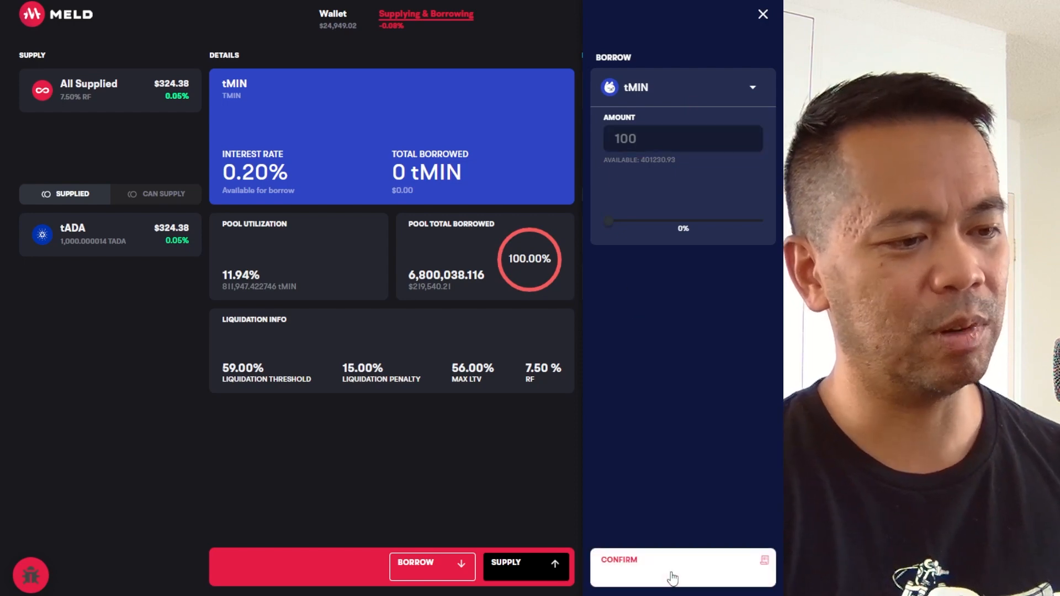
pyautogui.click(670, 576)
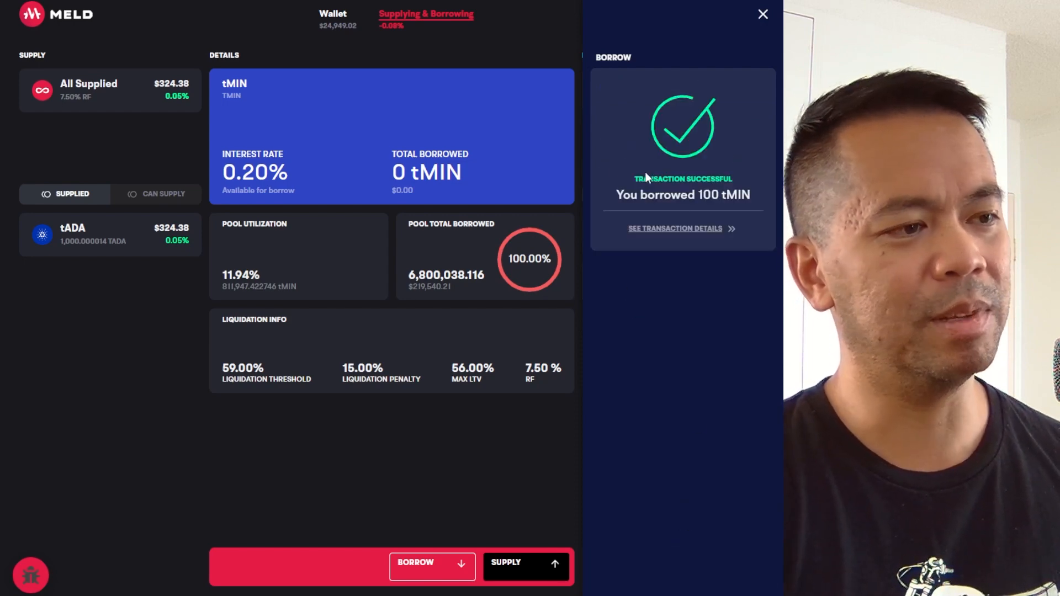
# Check the tMIN borrow and the earlier transaction in Cexplorer, reloading both detail pages, and return to MELD, closing the borrow receipt
pyautogui.click(712, 229)
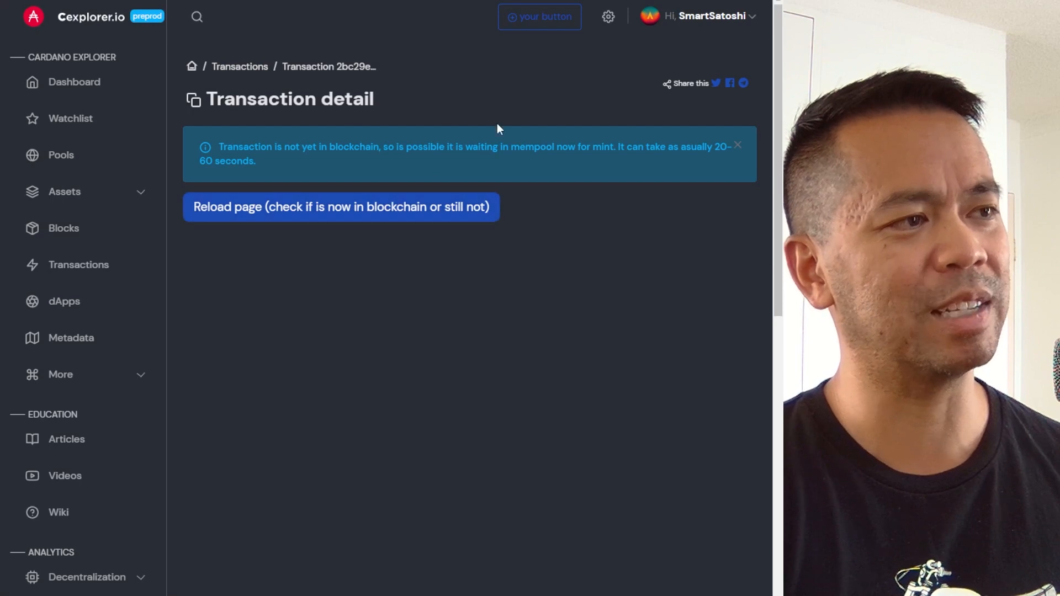
pyautogui.hotkey('ctrl', 'Tab')
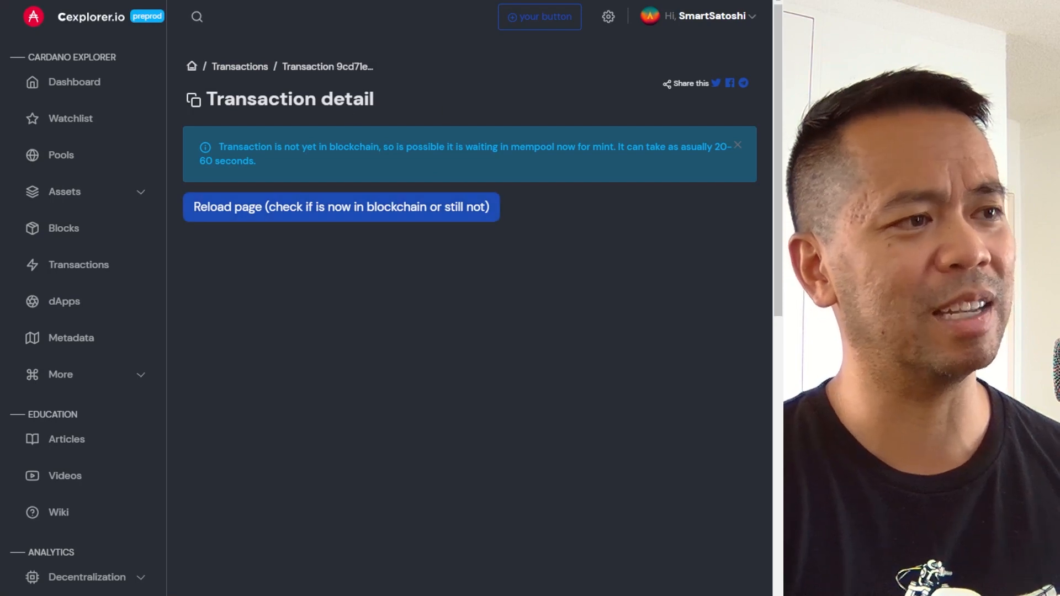
pyautogui.click(389, 208)
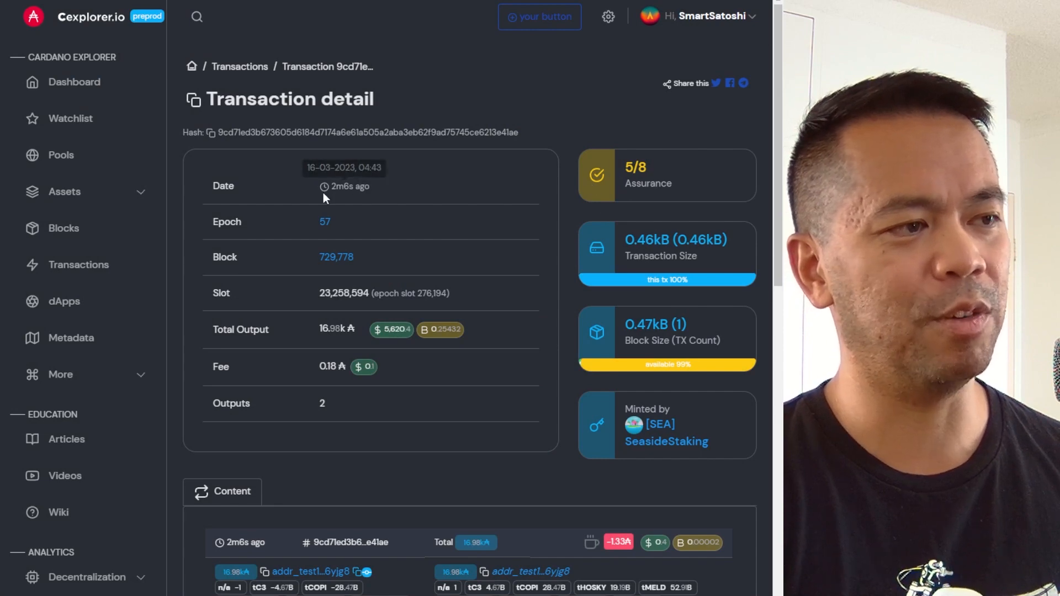
pyautogui.hotkey('ctrl', 'Tab')
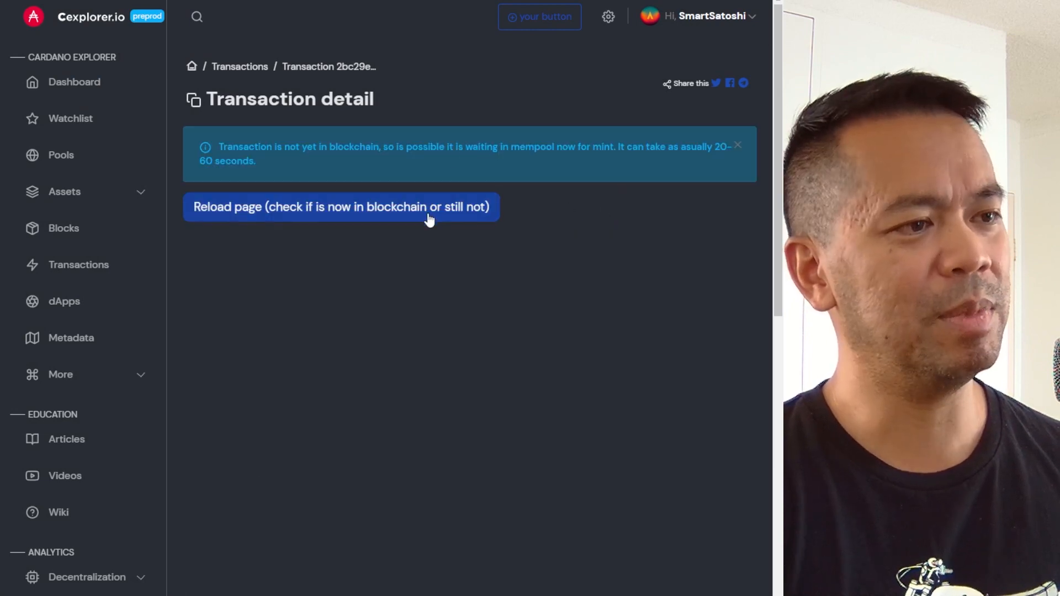
pyautogui.click(431, 220)
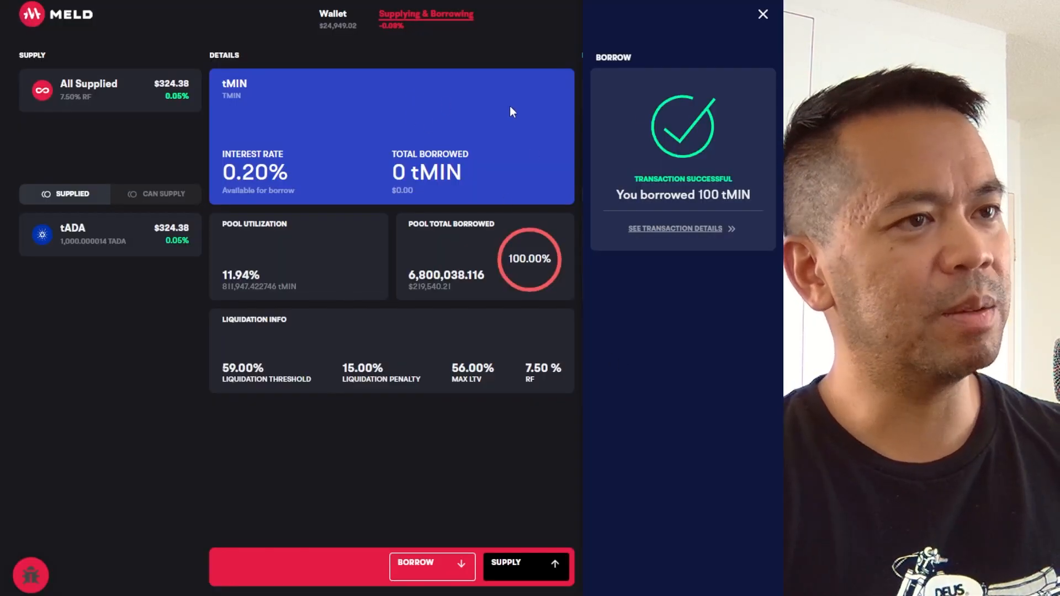
pyautogui.click(764, 14)
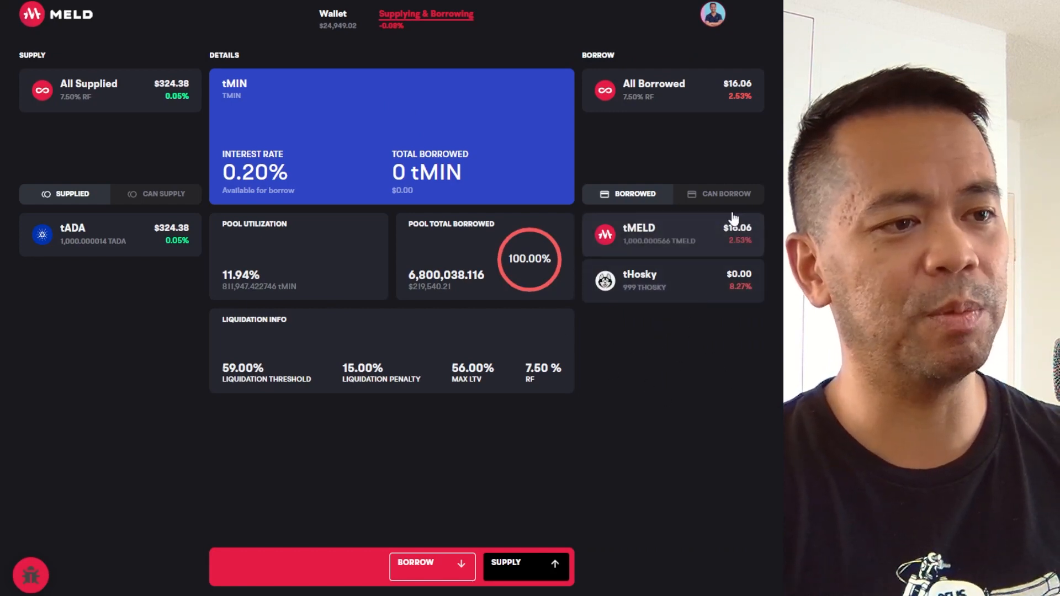
# Borrow 100 tiUSD from the list of assets available to borrow and submit the transaction
pyautogui.click(709, 197)
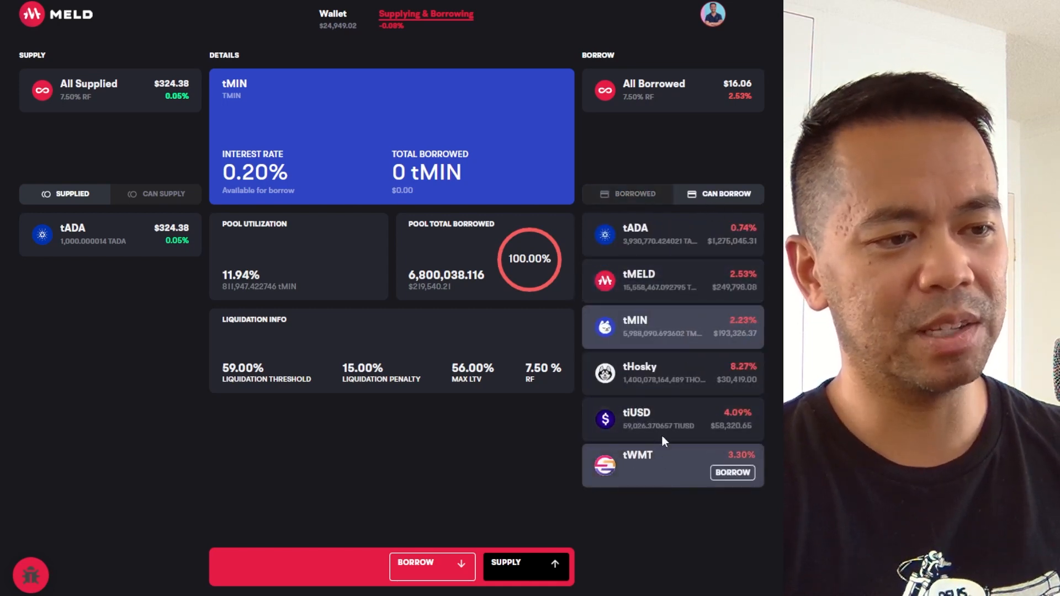
pyautogui.click(728, 427)
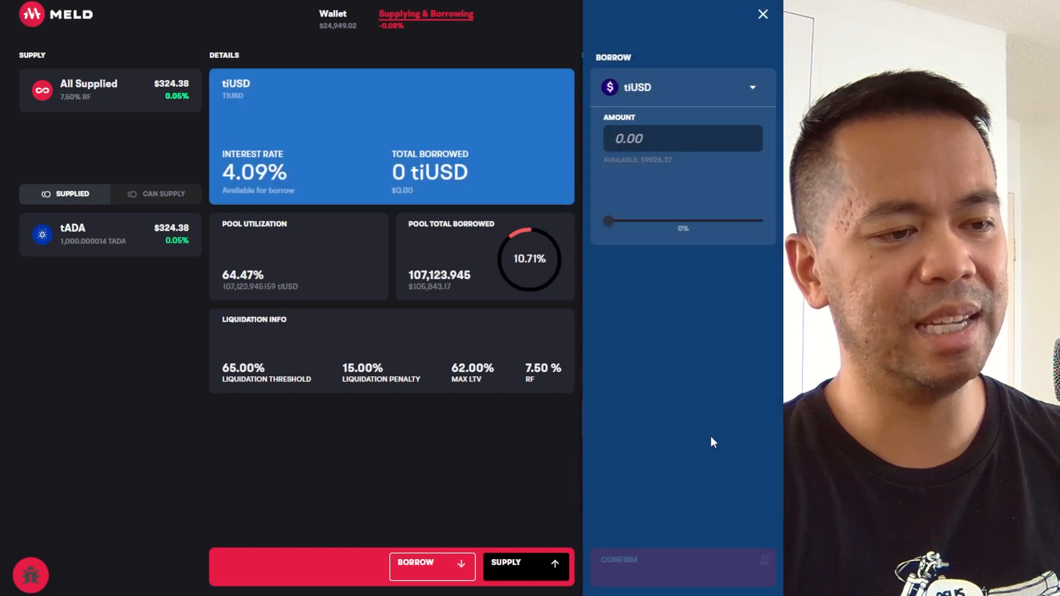
pyautogui.write('100')
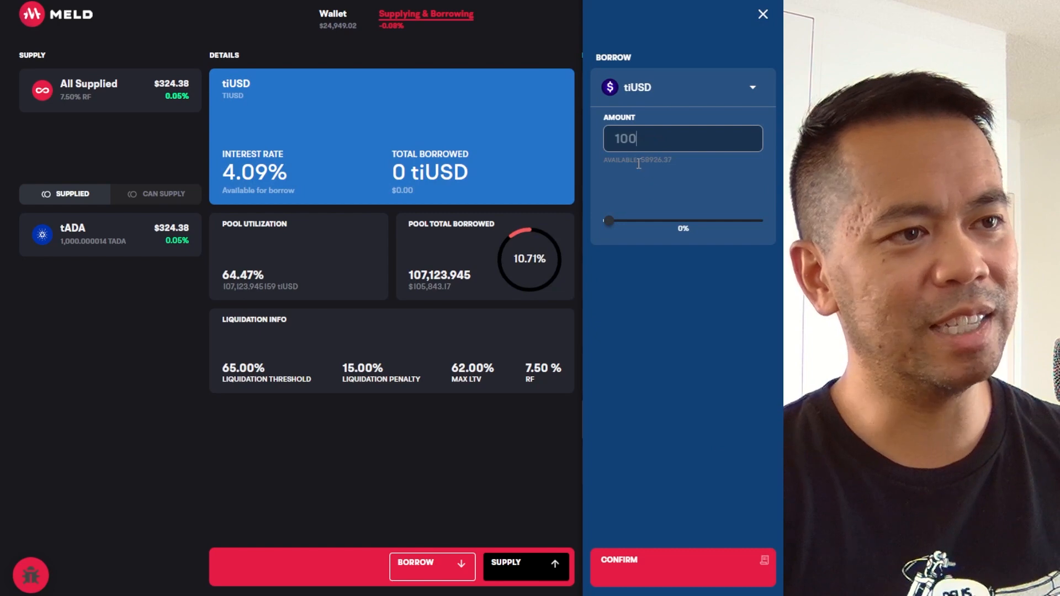
pyautogui.moveTo(642, 161); pyautogui.dragTo(677, 161)
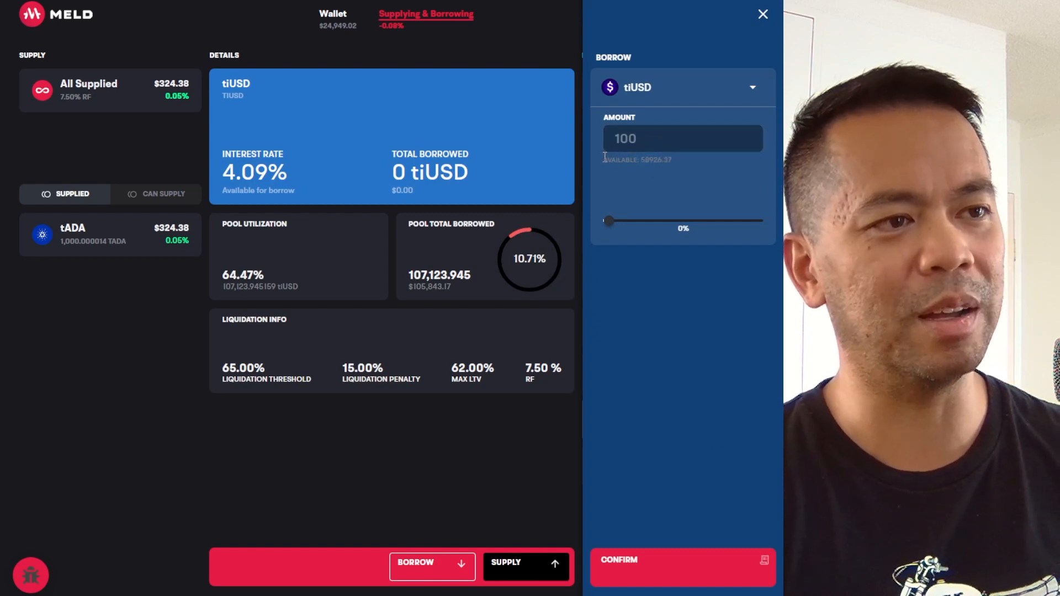
pyautogui.moveTo(603, 160); pyautogui.dragTo(694, 160)
pyautogui.click(661, 166)
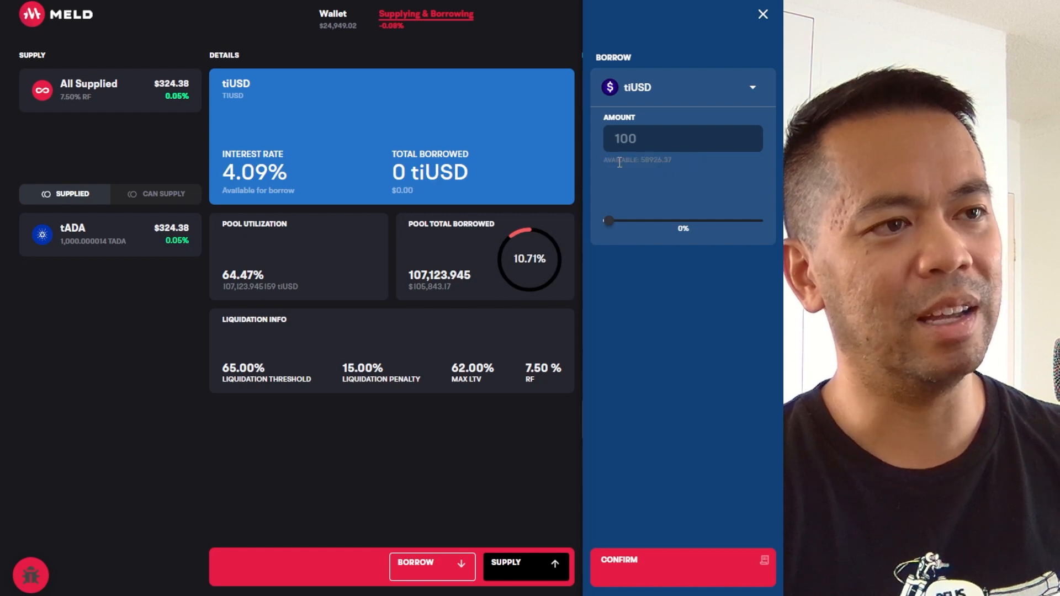
pyautogui.click(661, 138)
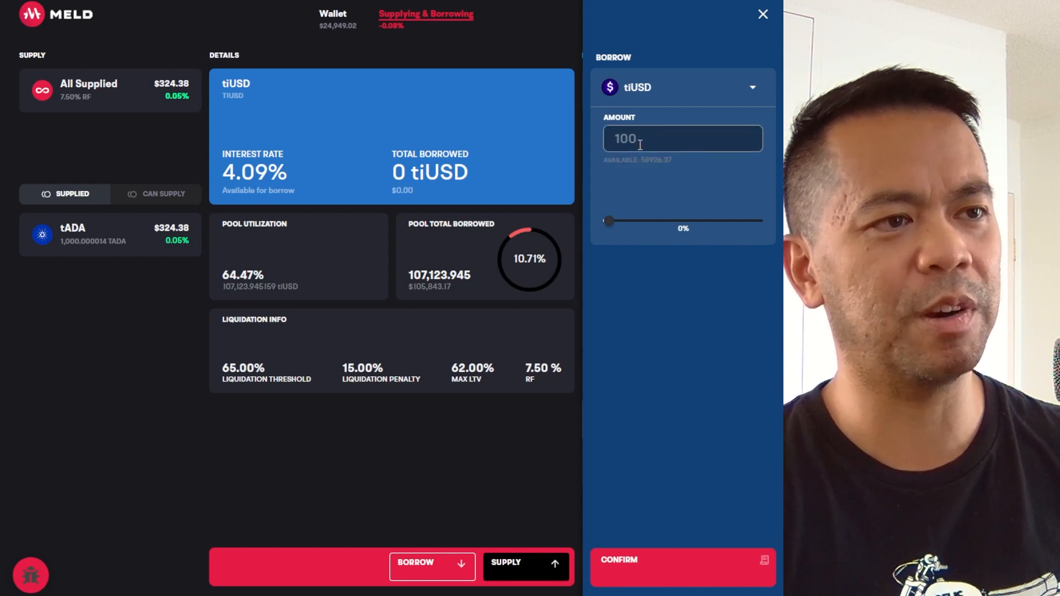
pyautogui.click(700, 175)
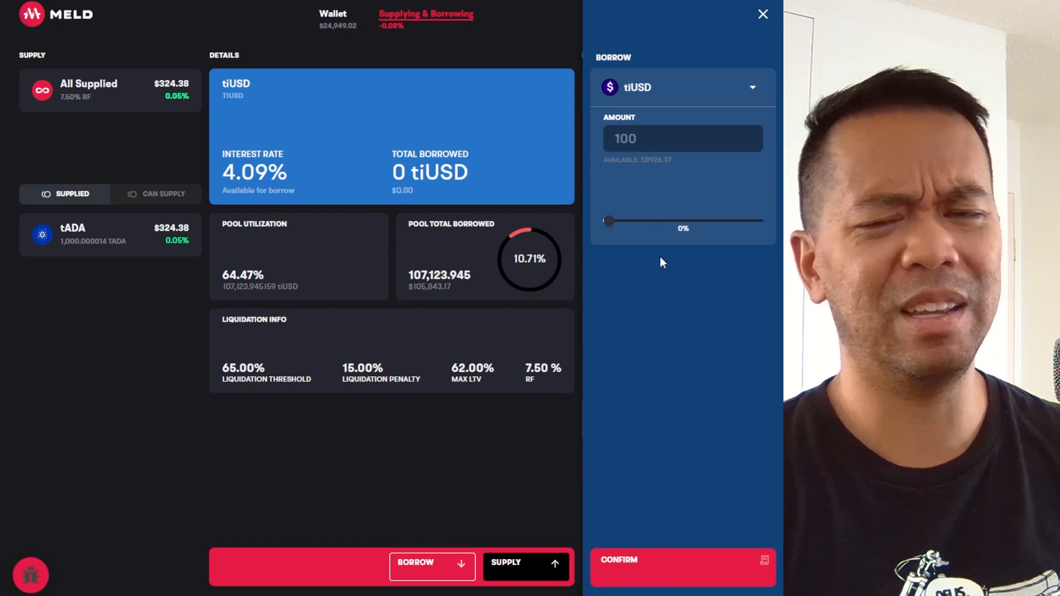
pyautogui.click(664, 574)
pyautogui.click(672, 565)
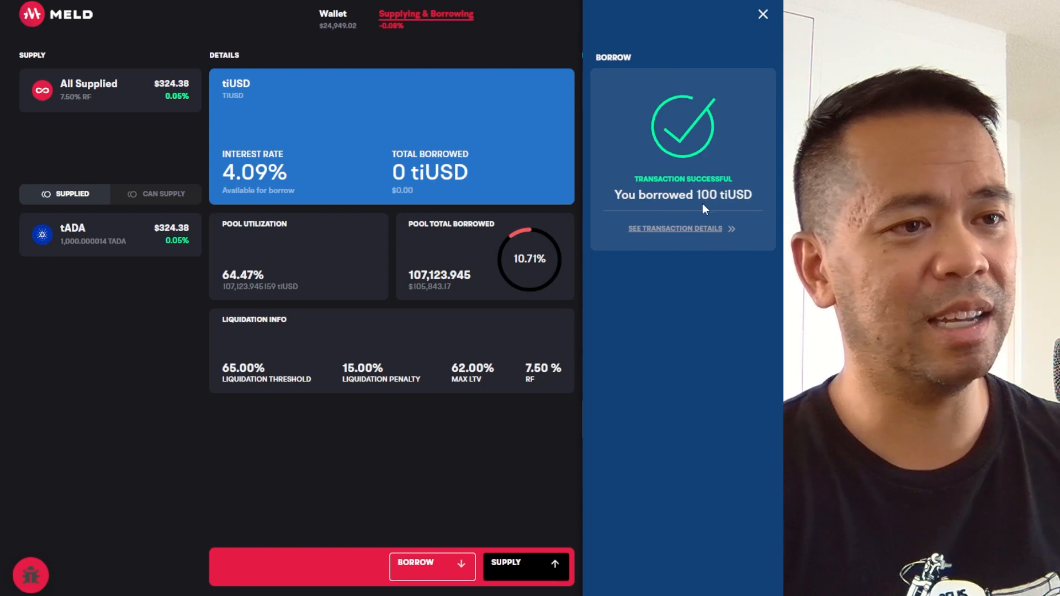
# View the tiUSD borrow's transaction details, then examine the borrowed assets and the supplied and borrowed bars in the loan overview
pyautogui.click(697, 238)
pyautogui.click(630, 194)
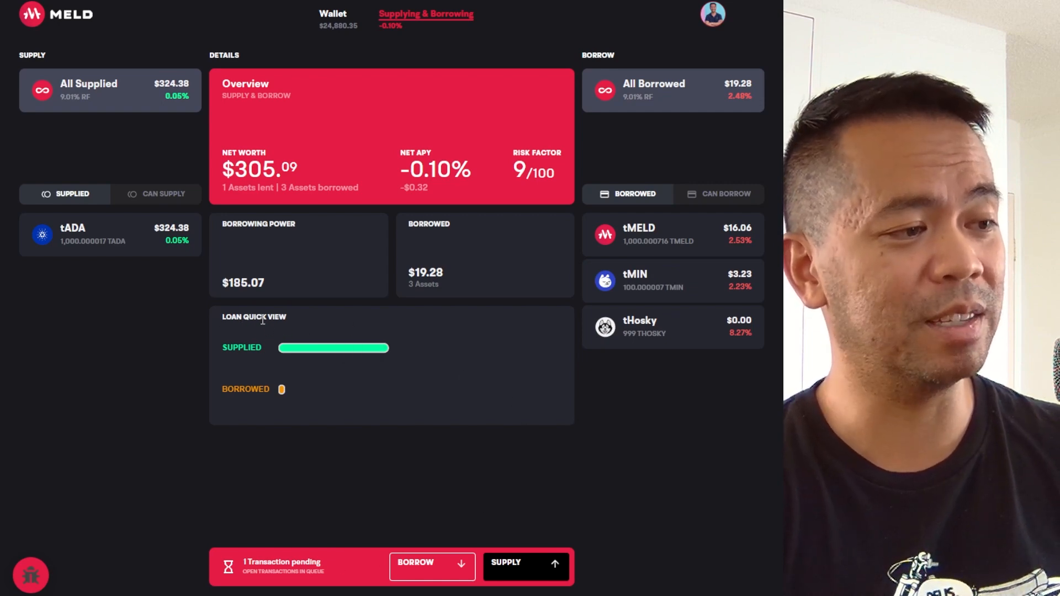
pyautogui.moveTo(308, 355)
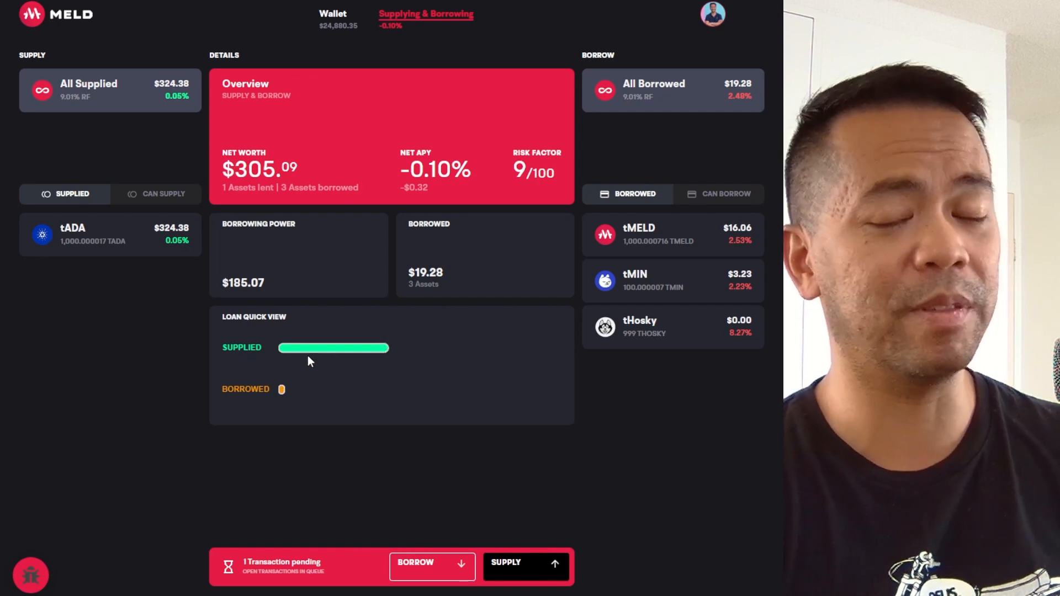
pyautogui.moveTo(283, 390)
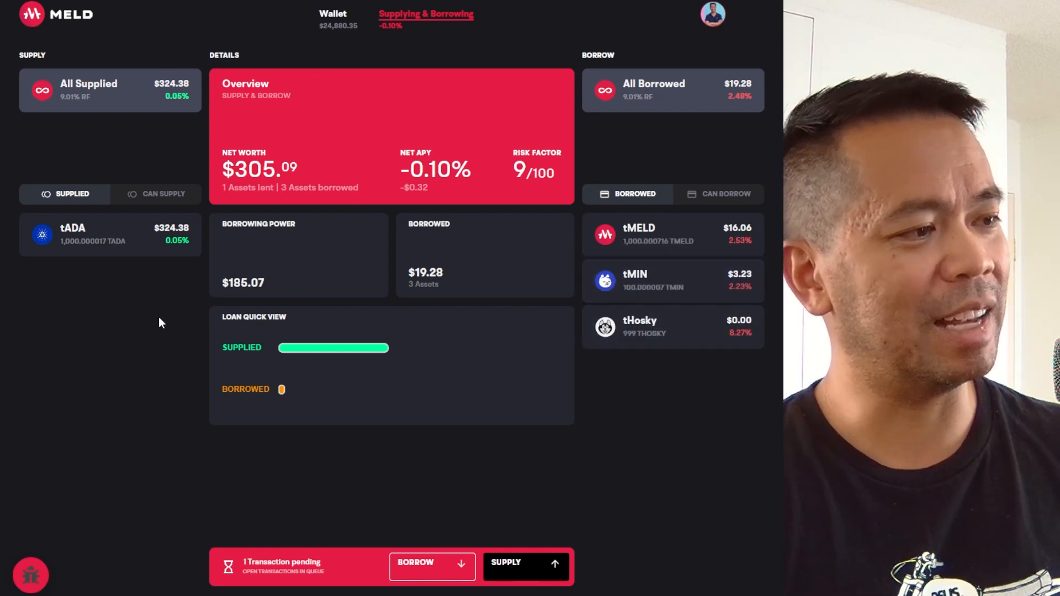
# Supply 10,000 tMELD from the list of assets available to supply, and close the supply form
pyautogui.click(165, 196)
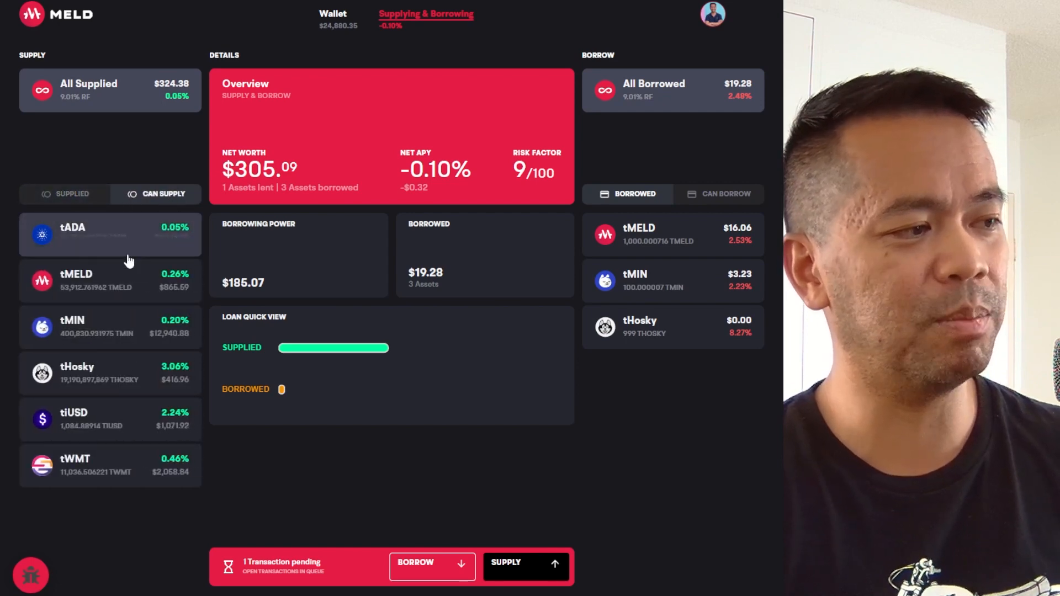
pyautogui.moveTo(95, 297)
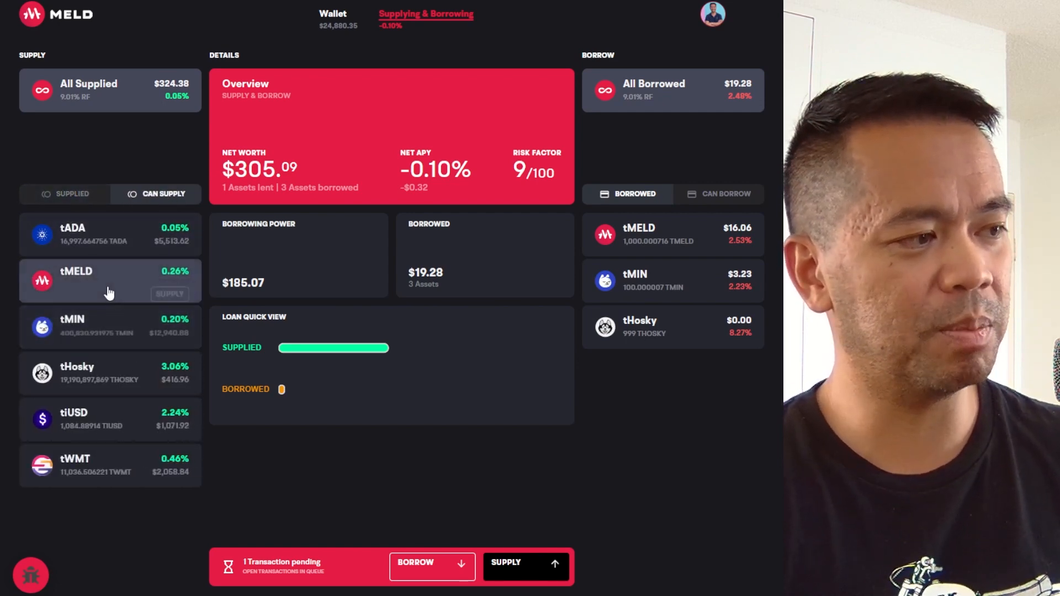
pyautogui.click(166, 288)
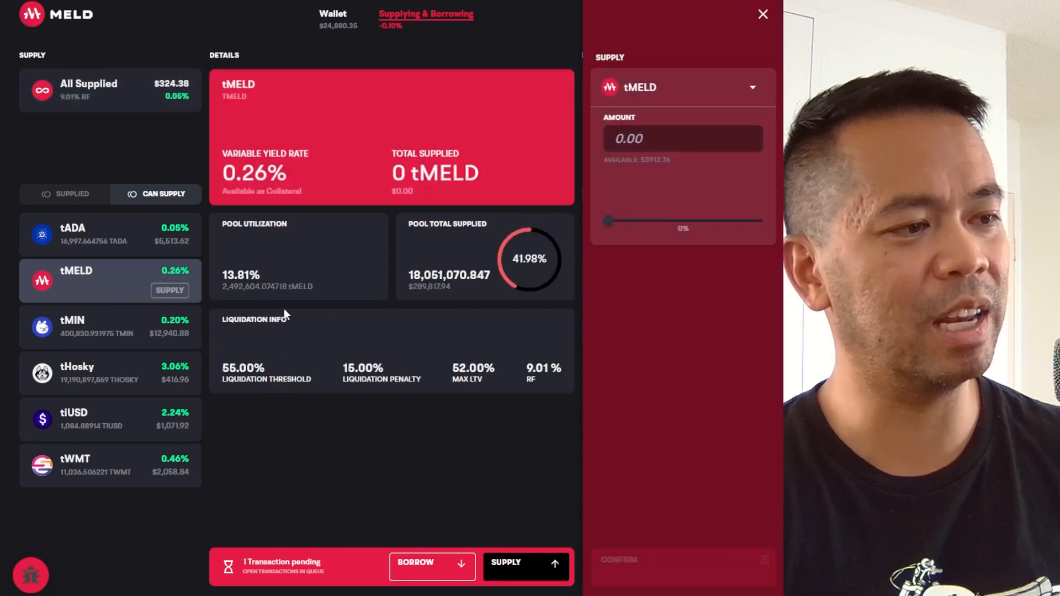
pyautogui.click(701, 147)
pyautogui.write('10000')
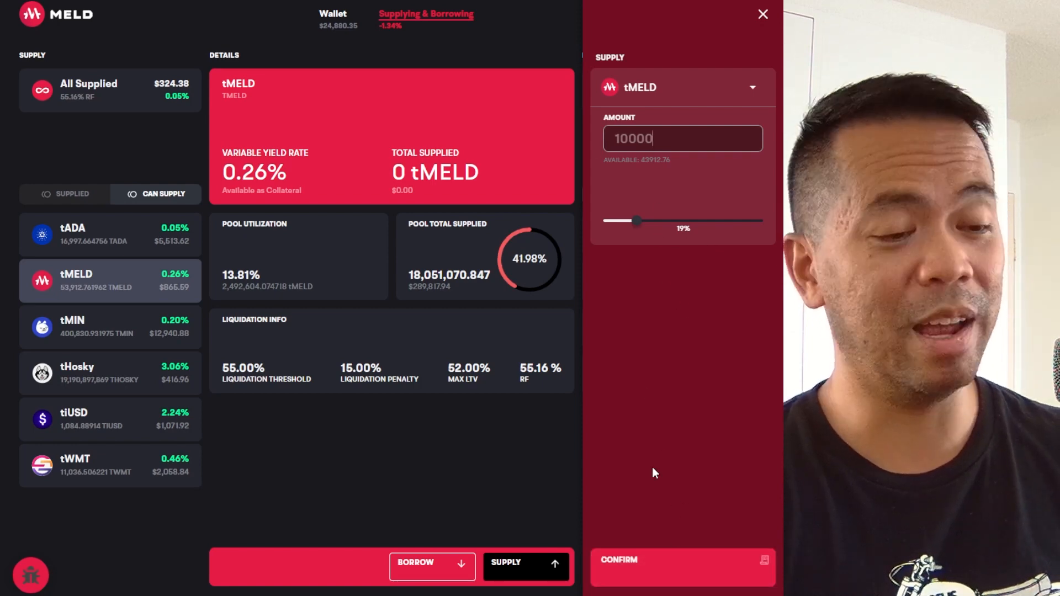
pyautogui.click(654, 577)
pyautogui.click(658, 575)
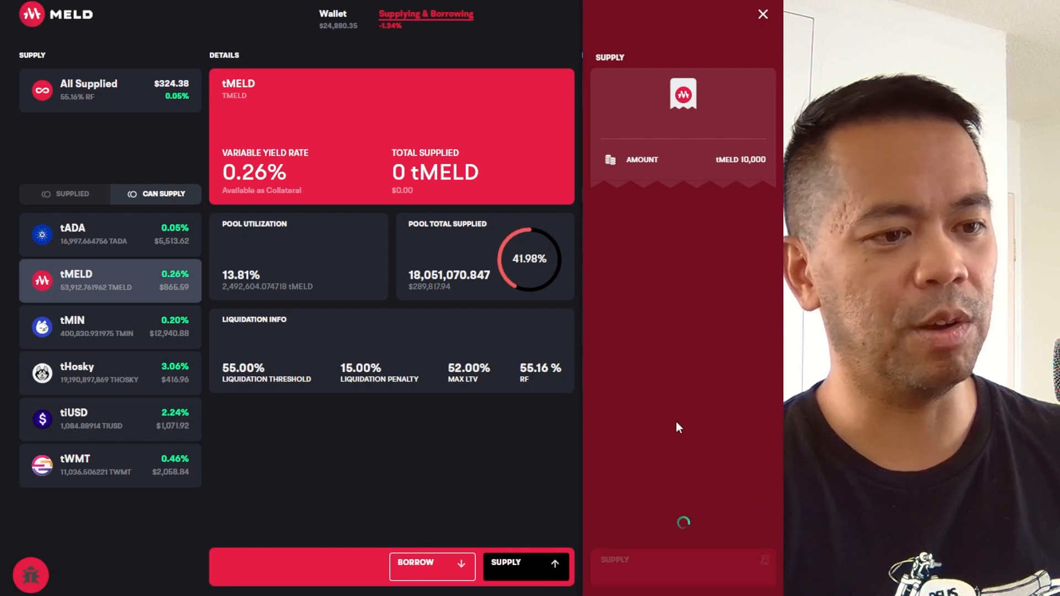
pyautogui.click(761, 15)
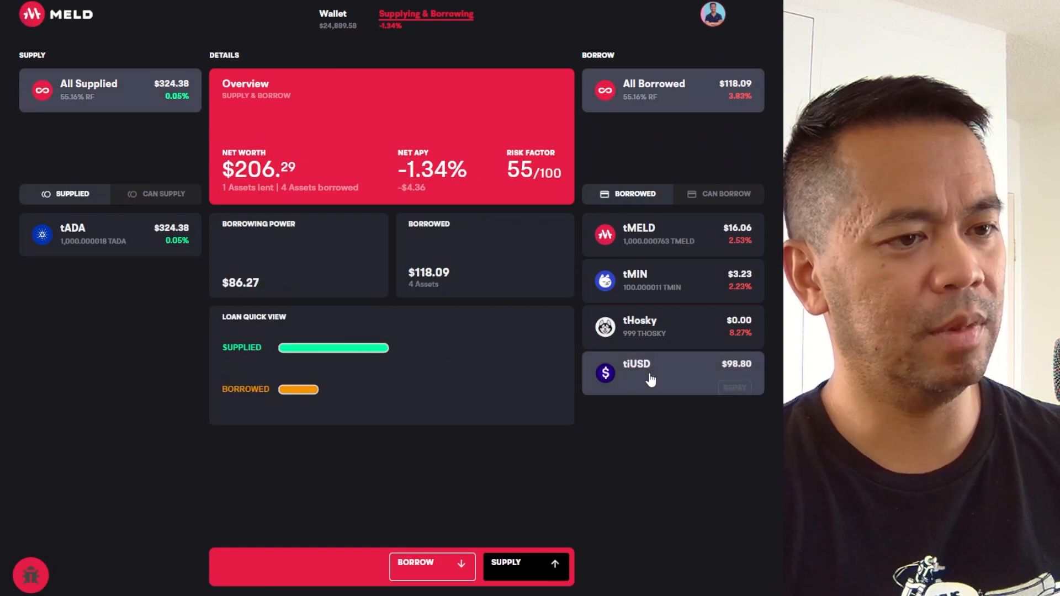
# Examine the net APY, the supplied and borrowed assets and the borrowed tMELD details, and return to the overview to check the risk factor
pyautogui.moveTo(642, 391)
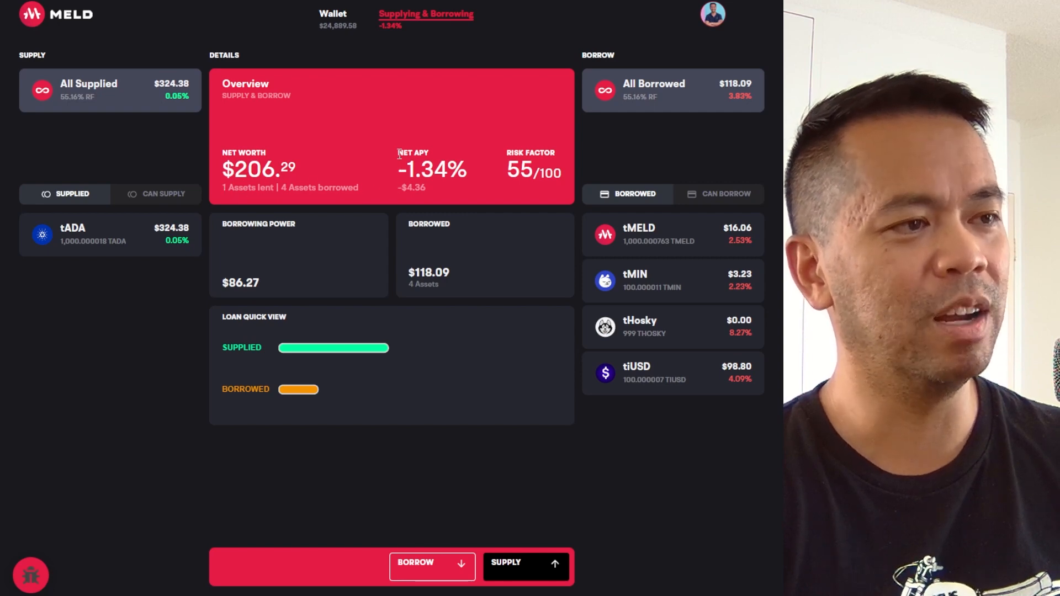
pyautogui.moveTo(421, 152); pyautogui.dragTo(431, 164)
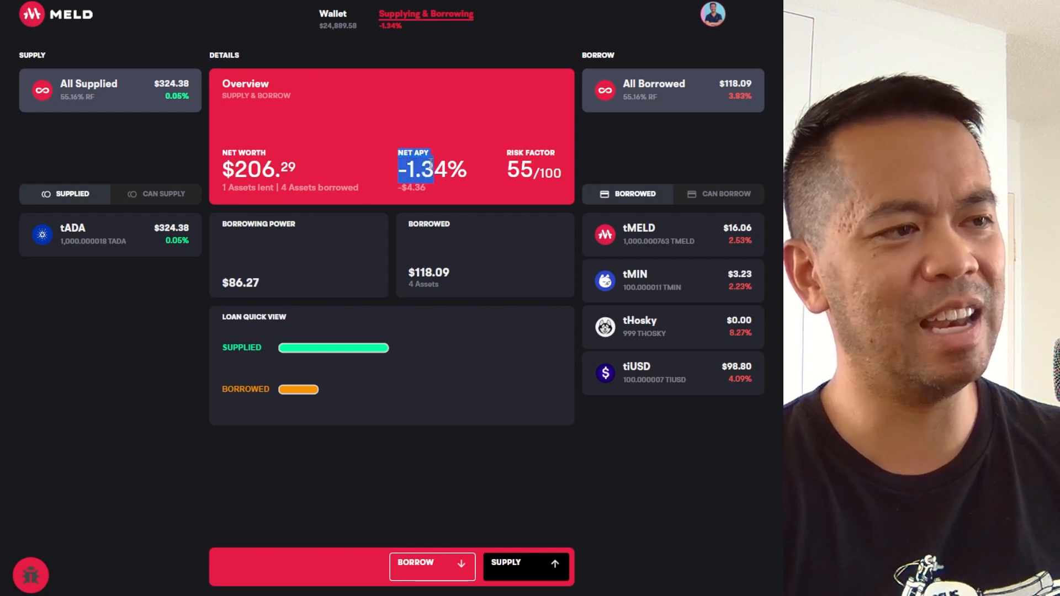
pyautogui.click(420, 183)
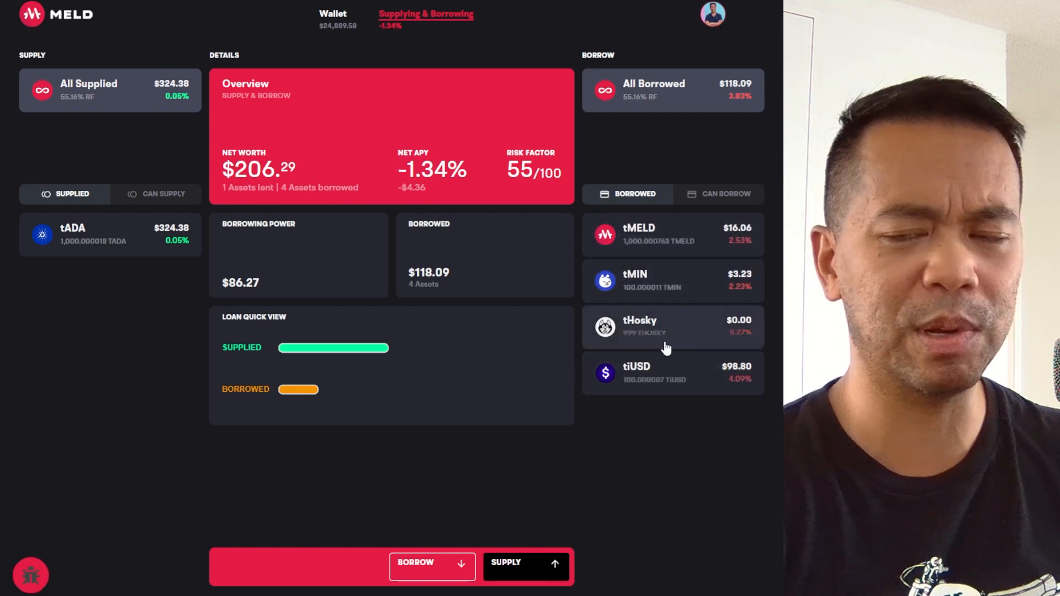
pyautogui.moveTo(665, 349)
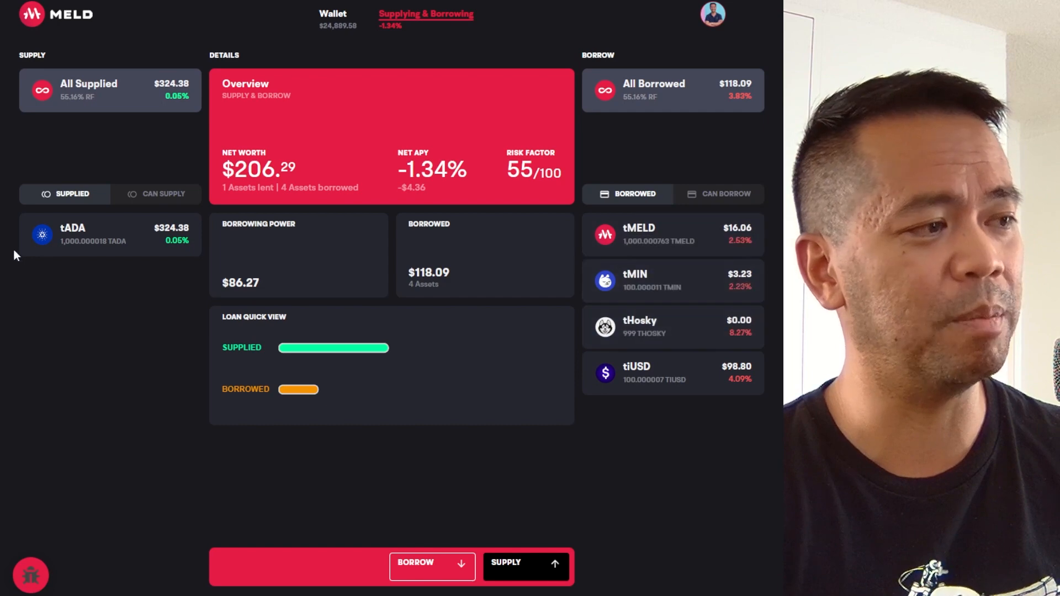
pyautogui.moveTo(89, 252)
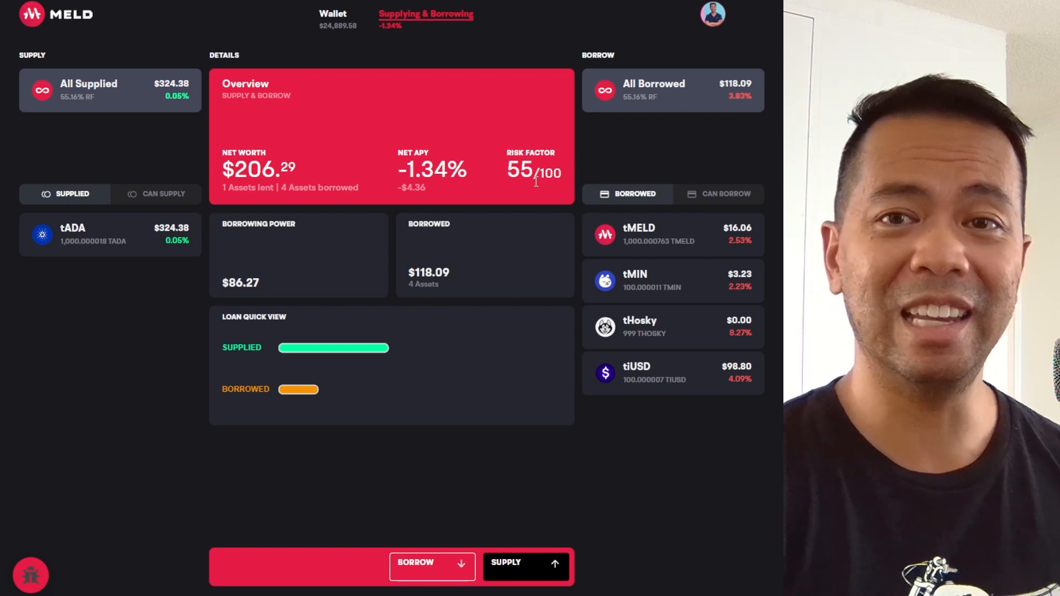
pyautogui.moveTo(113, 241)
pyautogui.click(670, 237)
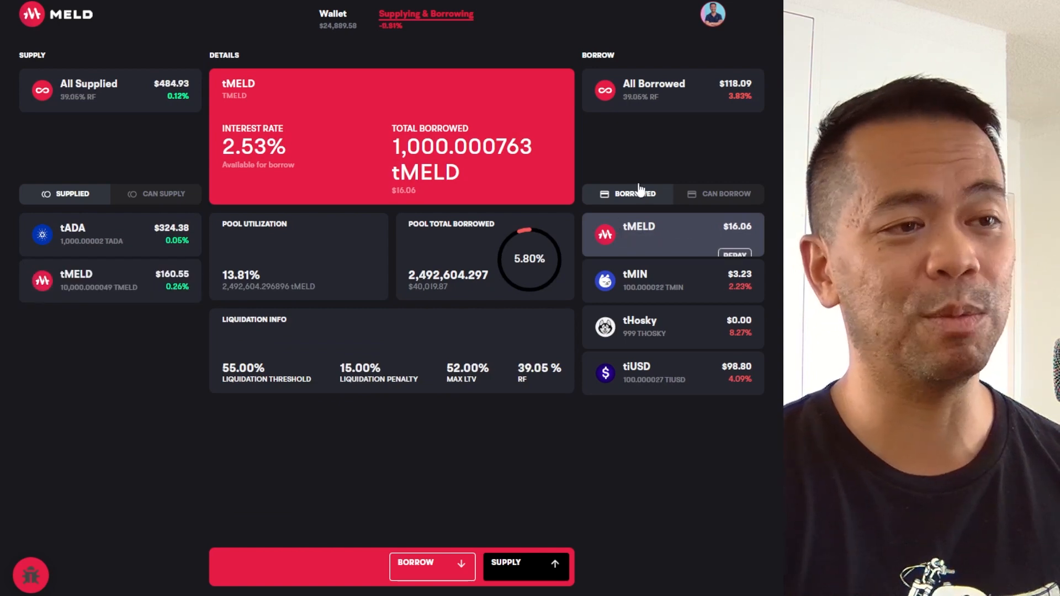
pyautogui.click(130, 98)
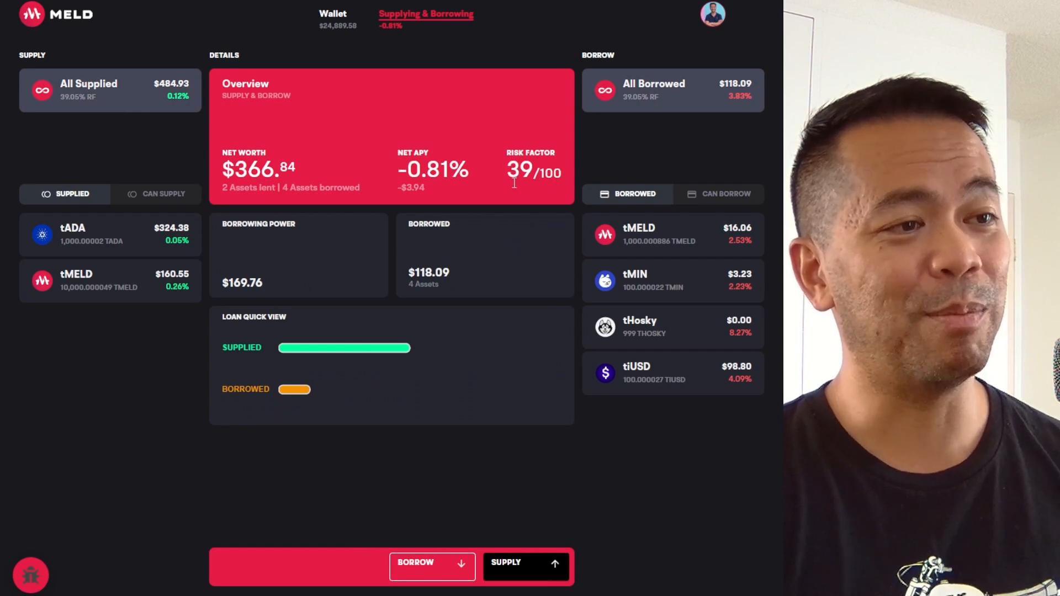
pyautogui.moveTo(83, 291)
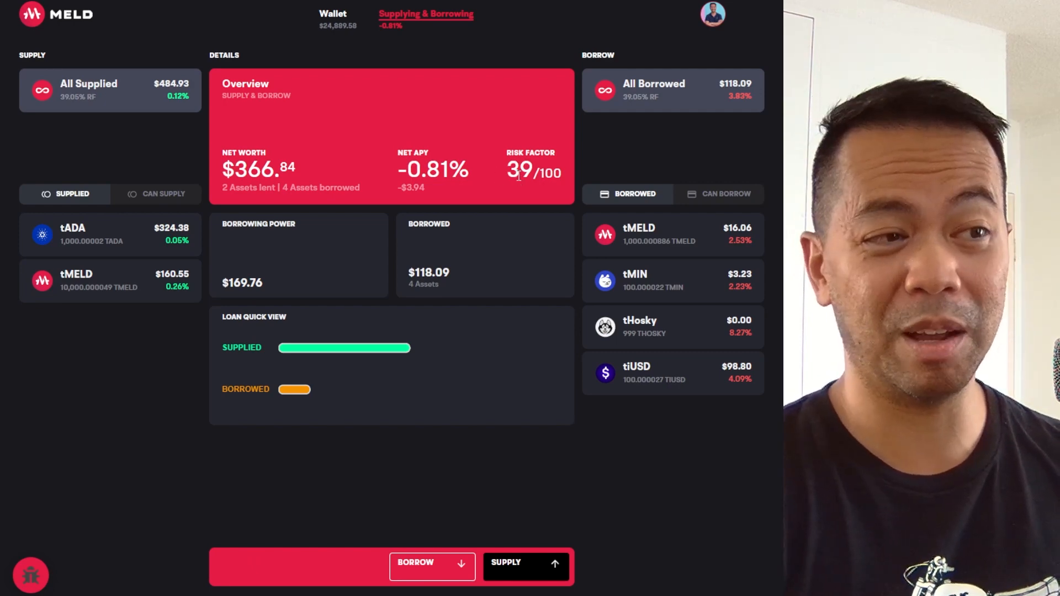
# Supply 10,000 tADA, submit the transaction and return to the supply and borrow overview
pyautogui.click(505, 566)
pyautogui.click(702, 138)
pyautogui.write('10000')
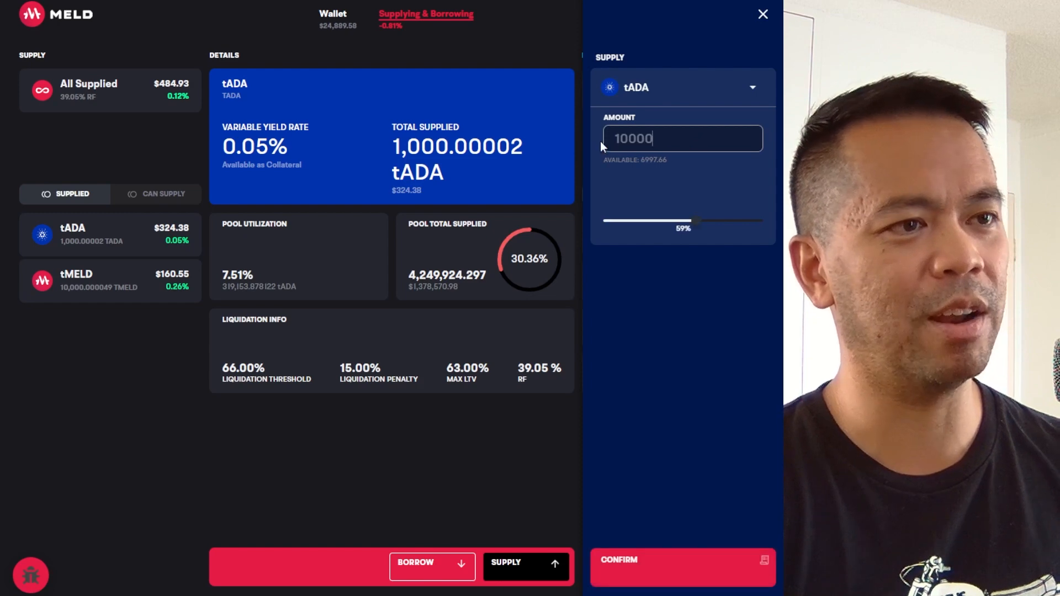
pyautogui.click(661, 576)
pyautogui.click(681, 560)
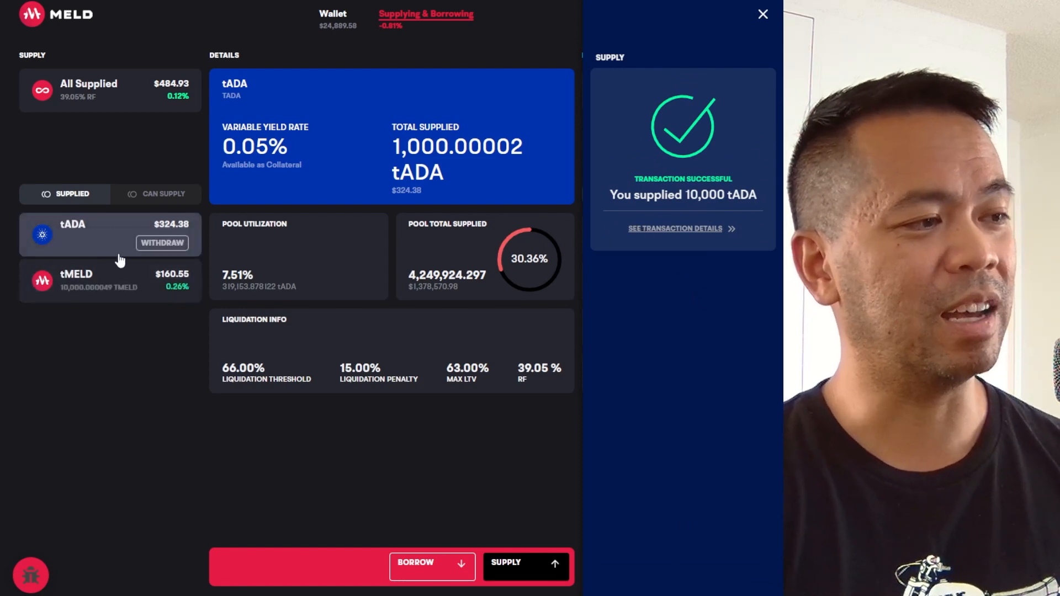
pyautogui.click(103, 85)
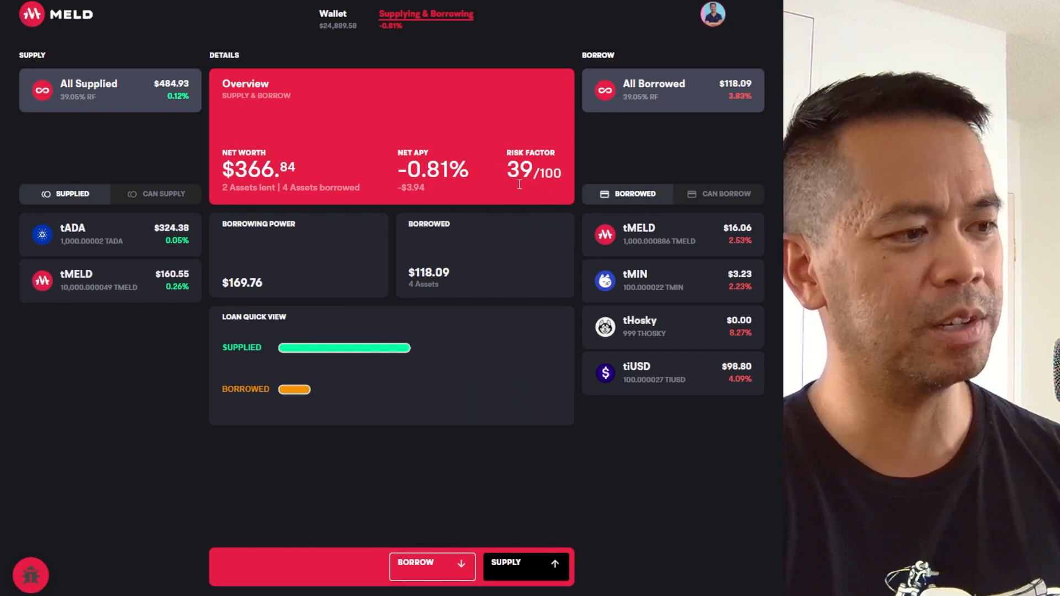
# Examine the supplied tADA, net APY and risk factor in the supply and borrow overview
pyautogui.moveTo(67, 249)
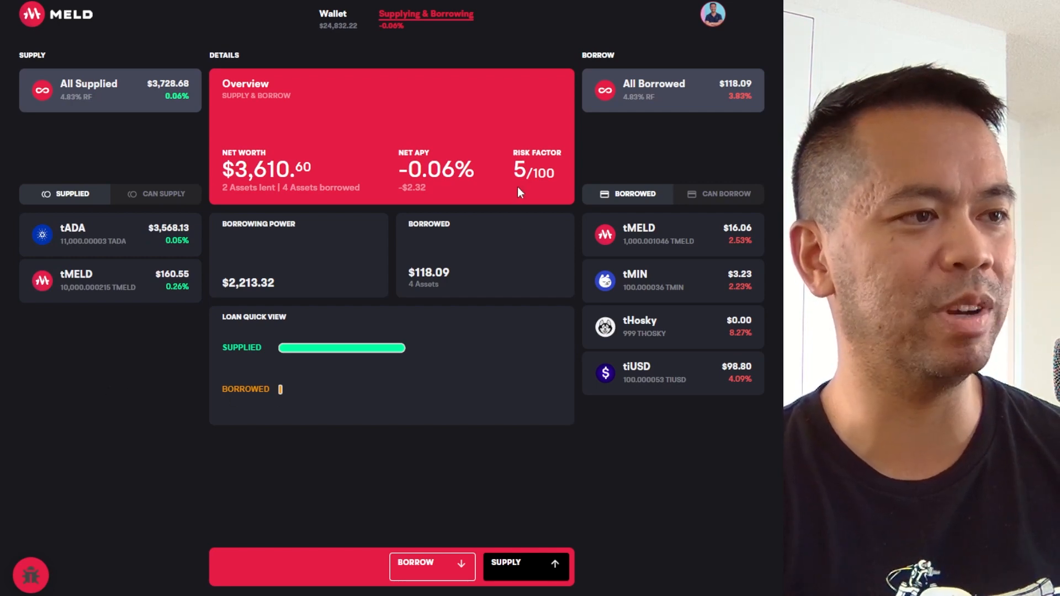
pyautogui.moveTo(409, 166); pyautogui.dragTo(452, 167)
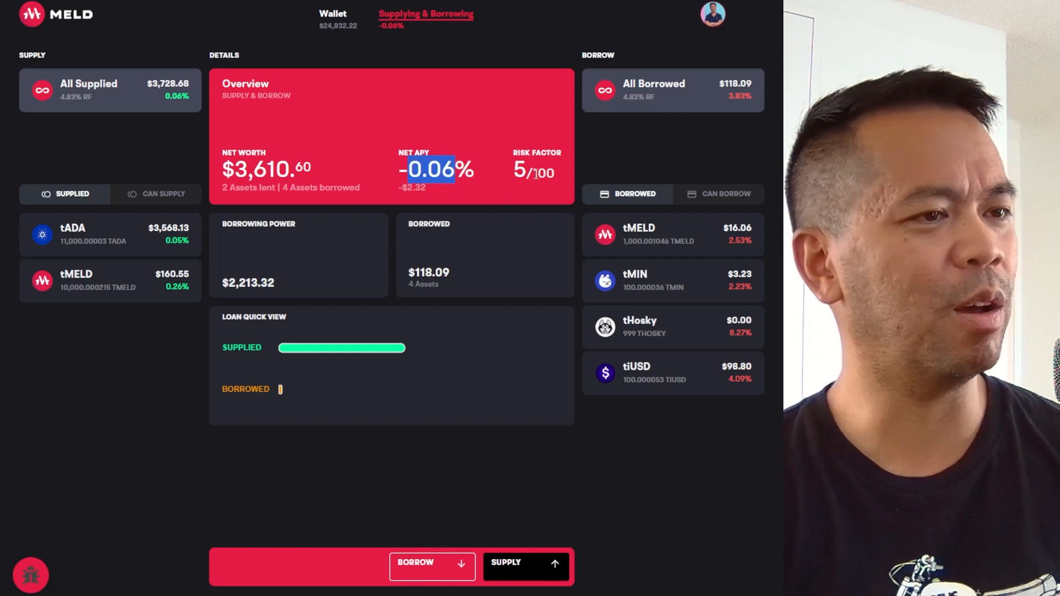
pyautogui.moveTo(516, 168); pyautogui.dragTo(527, 169)
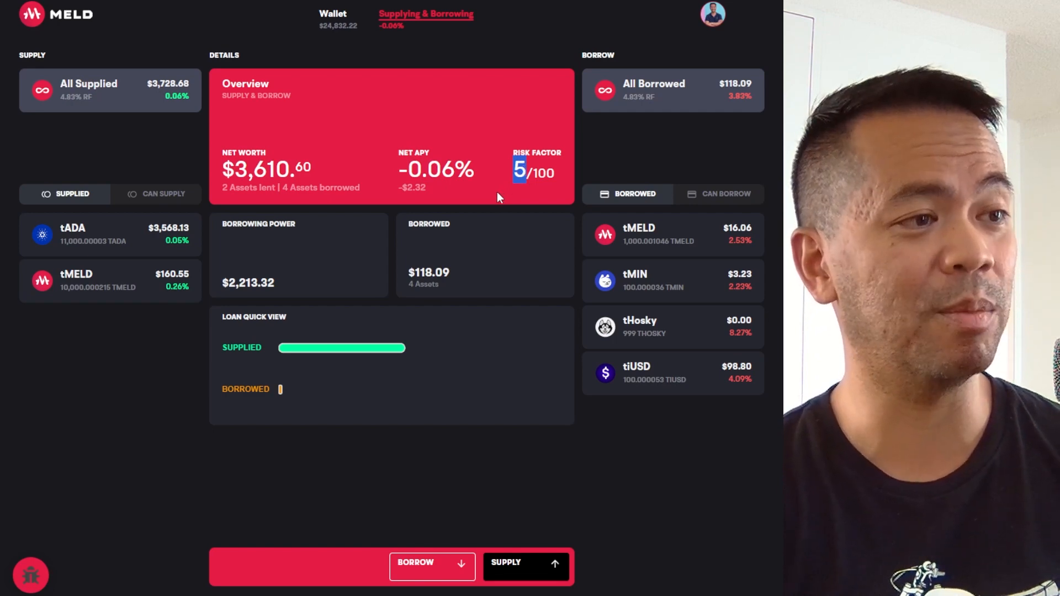
pyautogui.moveTo(409, 169); pyautogui.dragTo(476, 167)
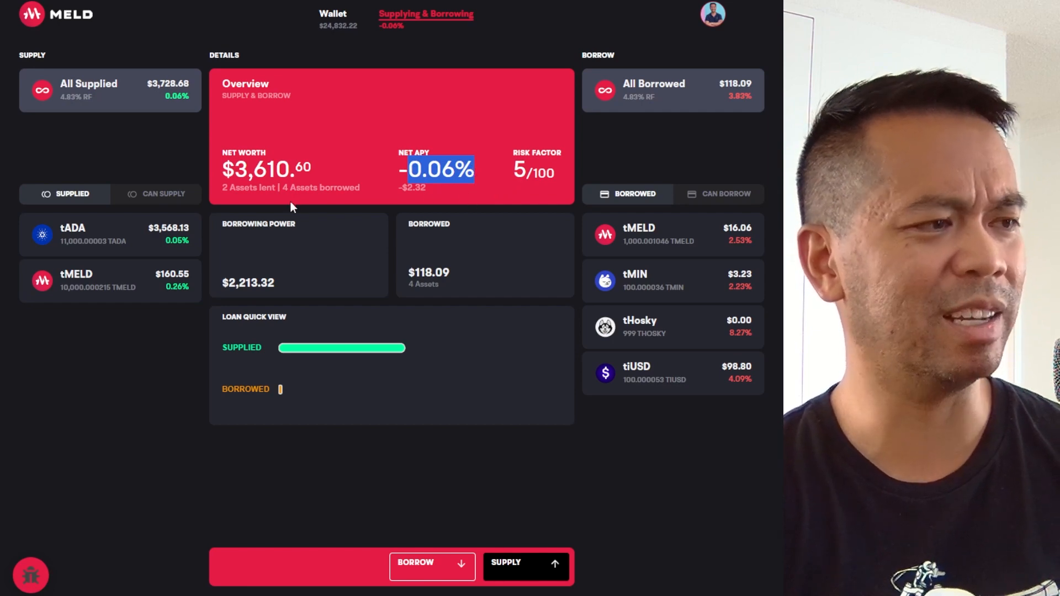
pyautogui.click(151, 363)
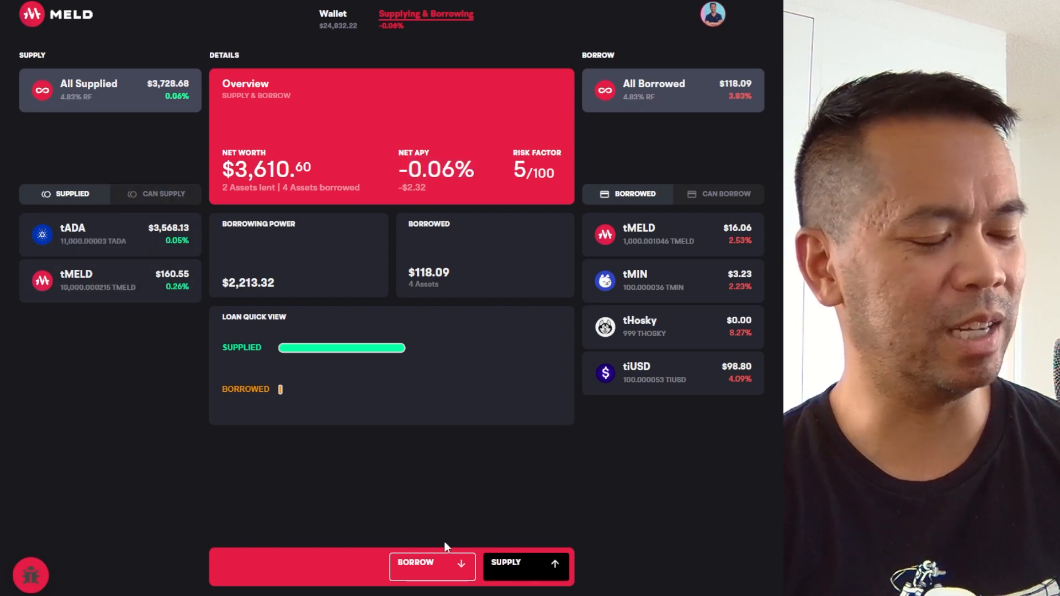
# Start a new supply and view the yield rate and pool details of tMIN, comparing them with tADA
pyautogui.click(538, 567)
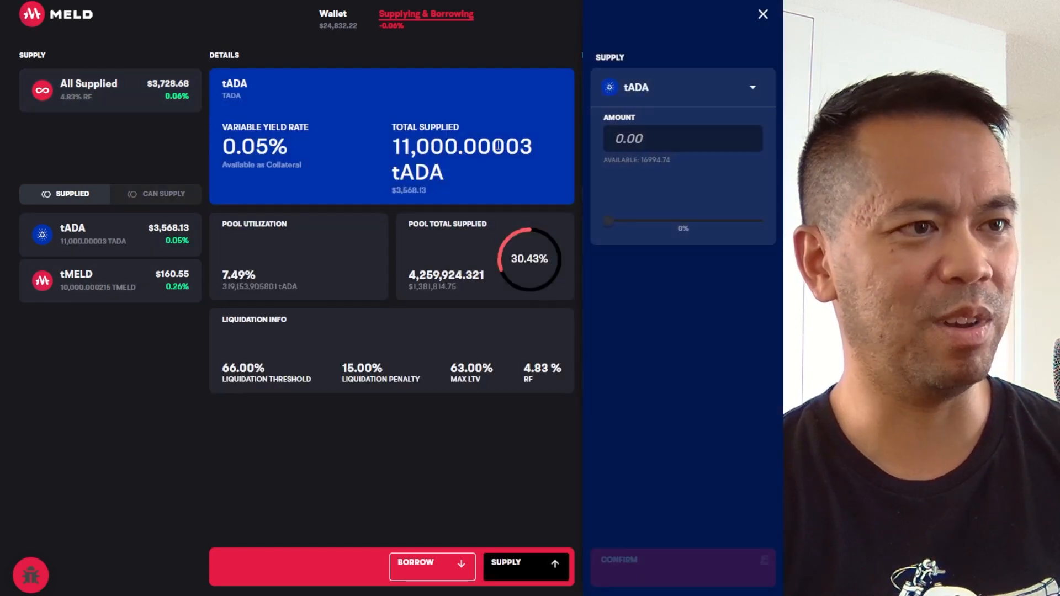
pyautogui.click(678, 84)
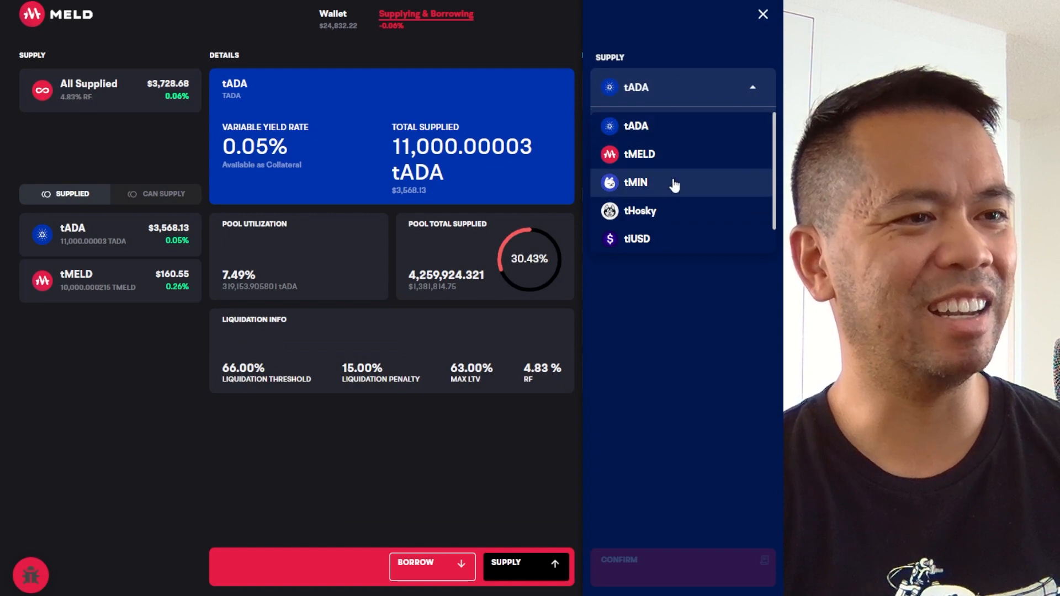
pyautogui.click(672, 181)
pyautogui.click(663, 145)
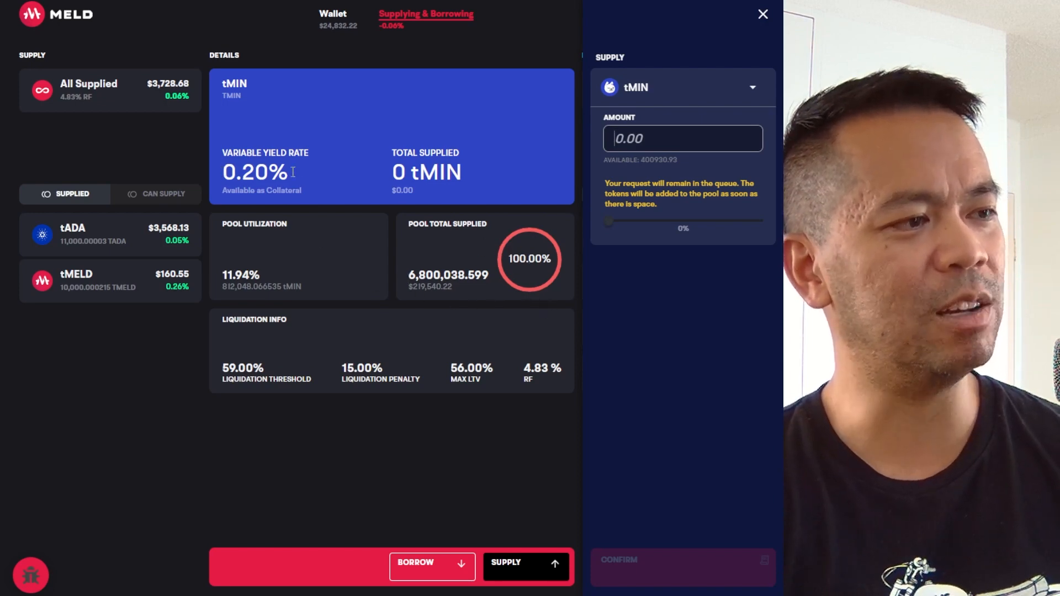
pyautogui.click(698, 89)
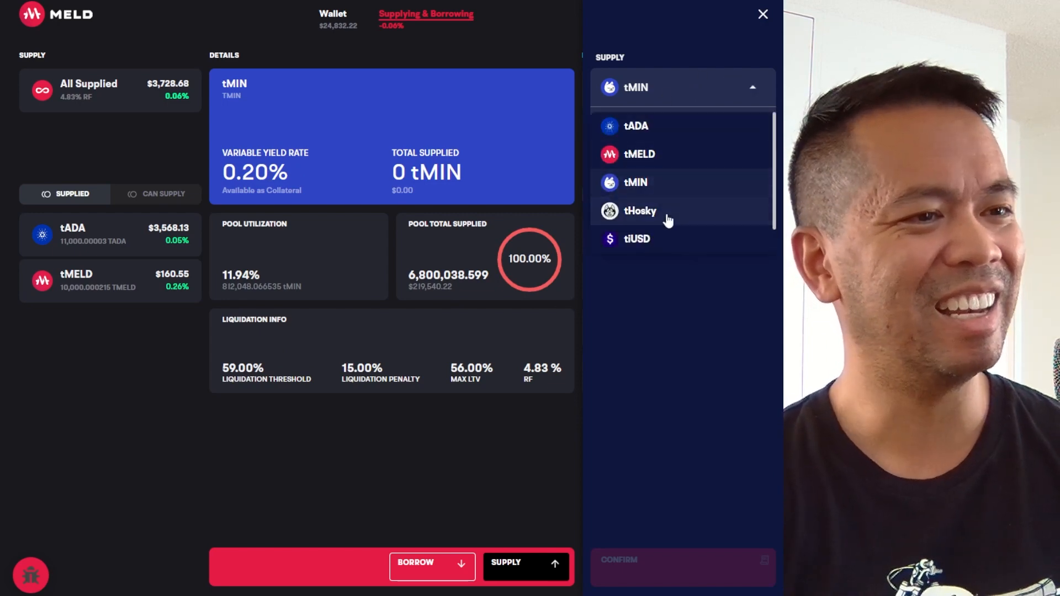
pyautogui.click(661, 142)
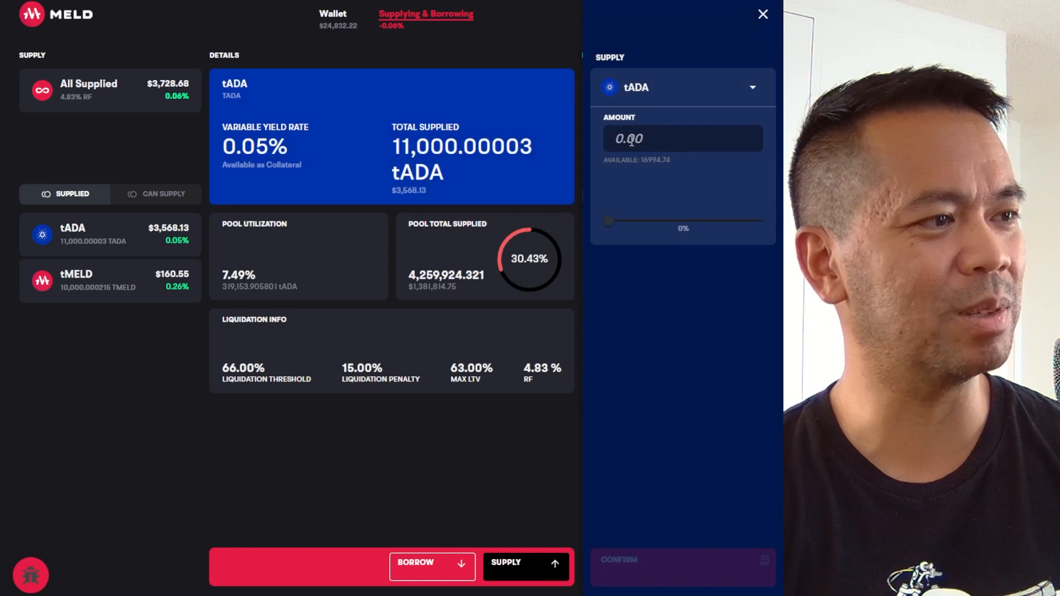
pyautogui.click(651, 95)
pyautogui.click(651, 182)
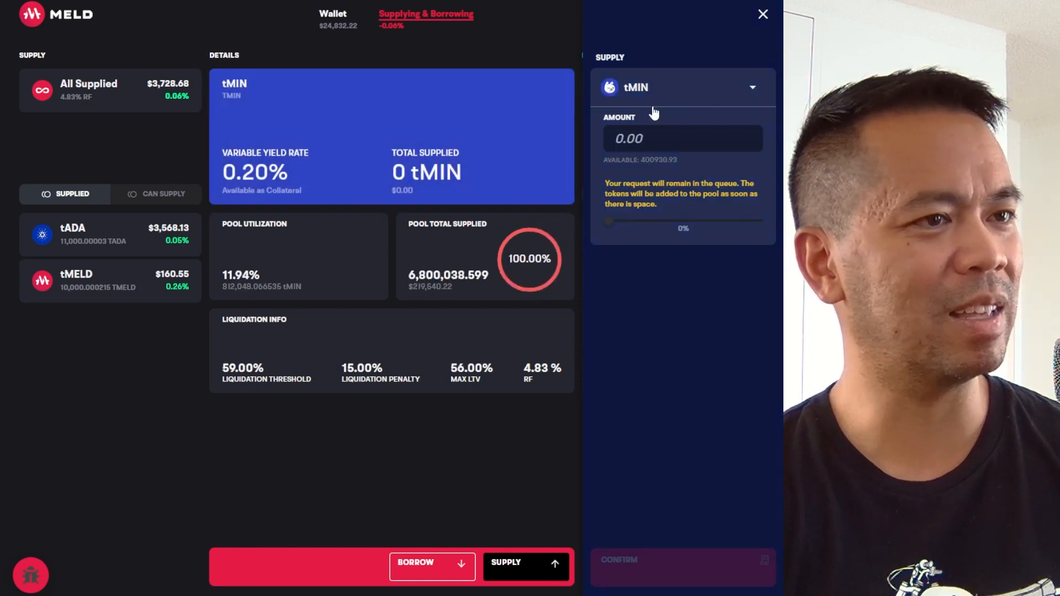
# Compare the yield rates and pool details of tHosky, tiUSD and tWMT in the supply form
pyautogui.click(653, 88)
pyautogui.click(652, 208)
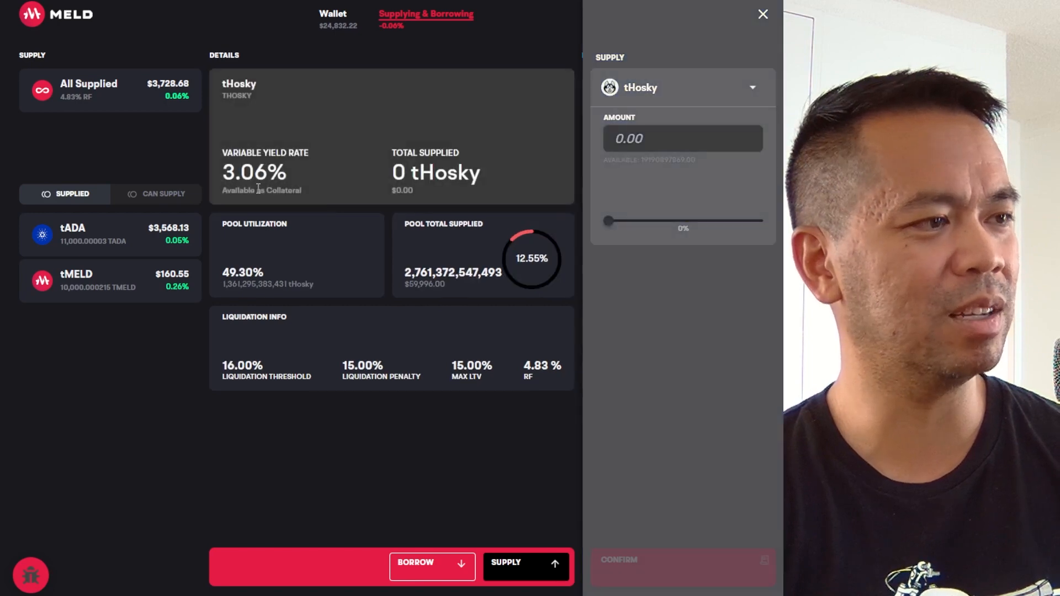
pyautogui.click(660, 95)
pyautogui.scroll(-1, 643, 213)
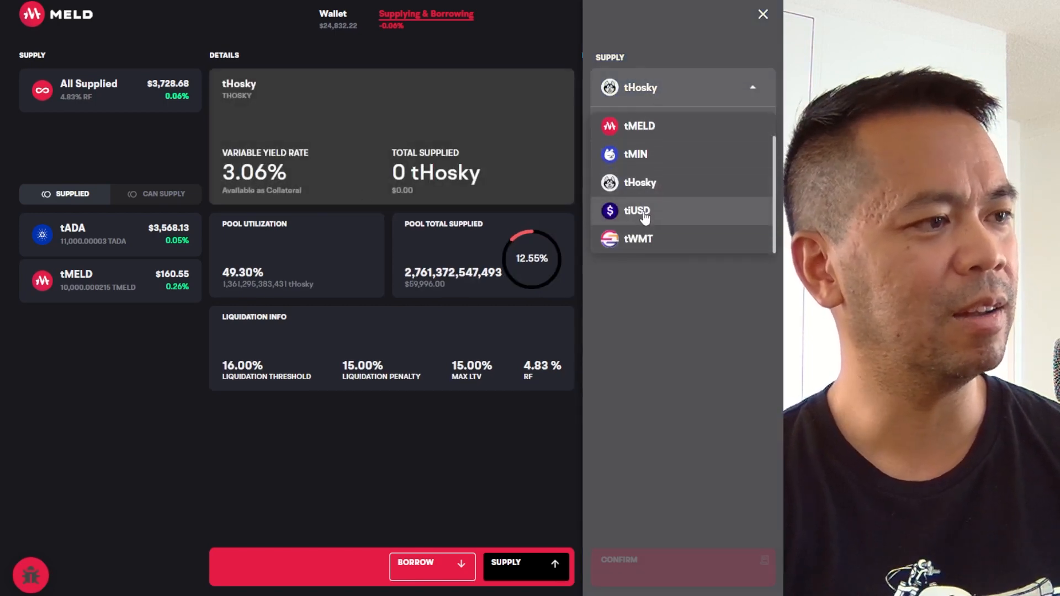
pyautogui.click(644, 212)
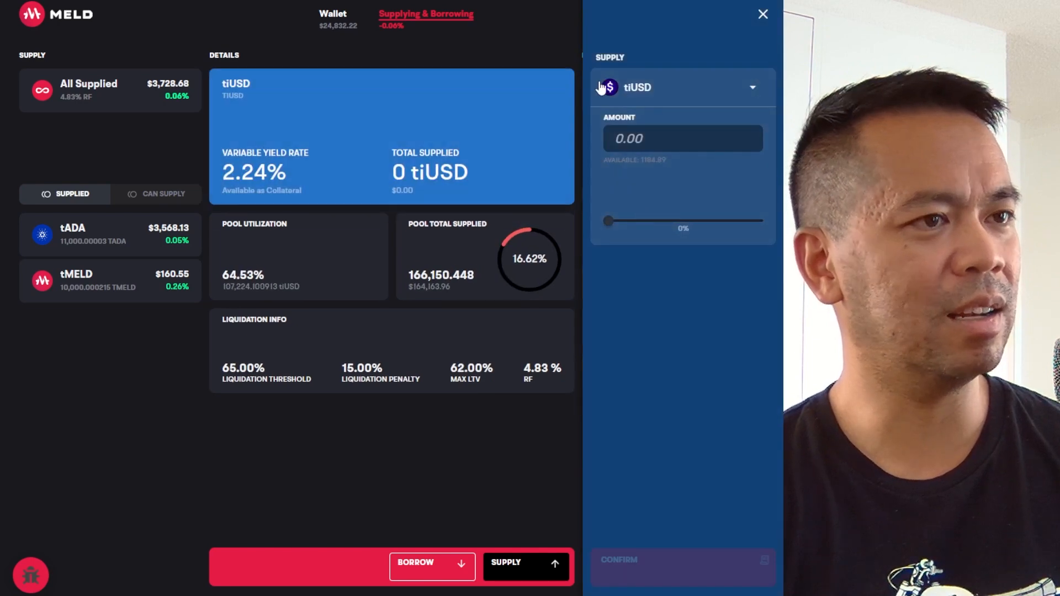
pyautogui.click(596, 88)
pyautogui.scroll(-1, 665, 235)
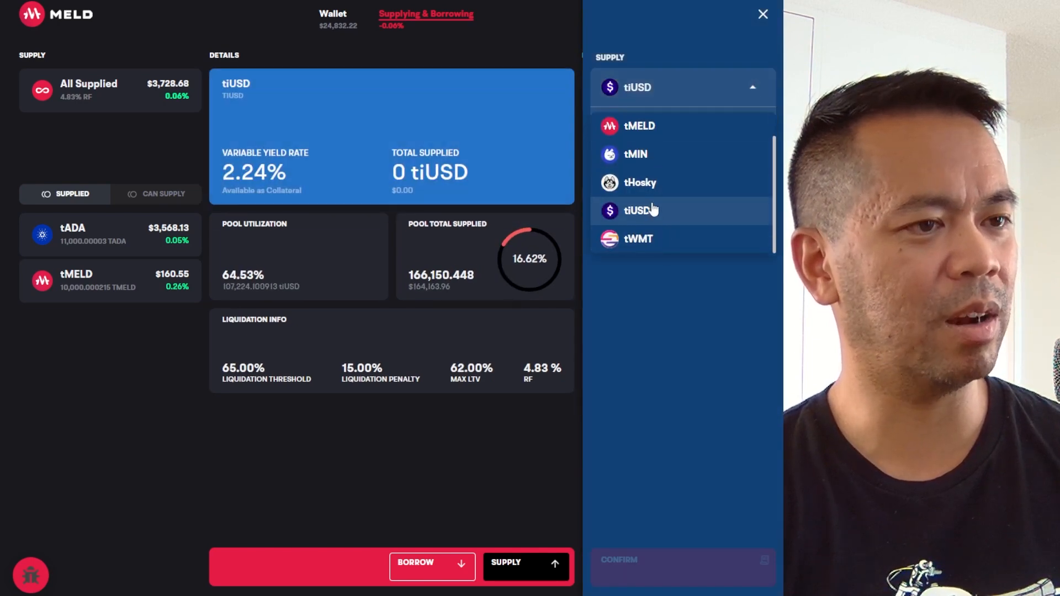
pyautogui.click(648, 240)
# Supply the entire available balance of 19,190,897,869 tHosky, submit the transaction and close the receipt
pyautogui.click(636, 93)
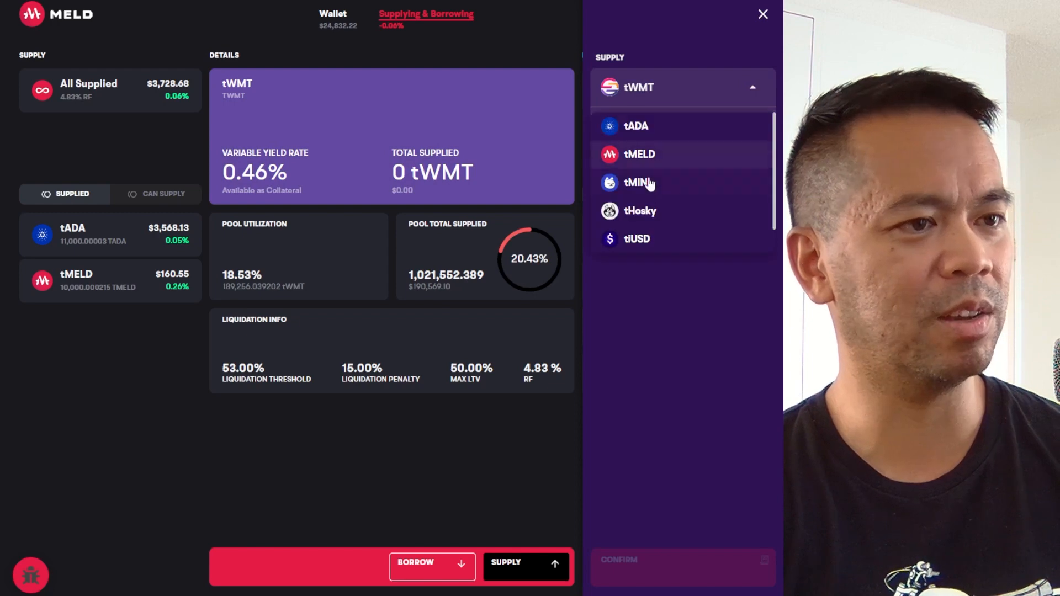
pyautogui.click(649, 212)
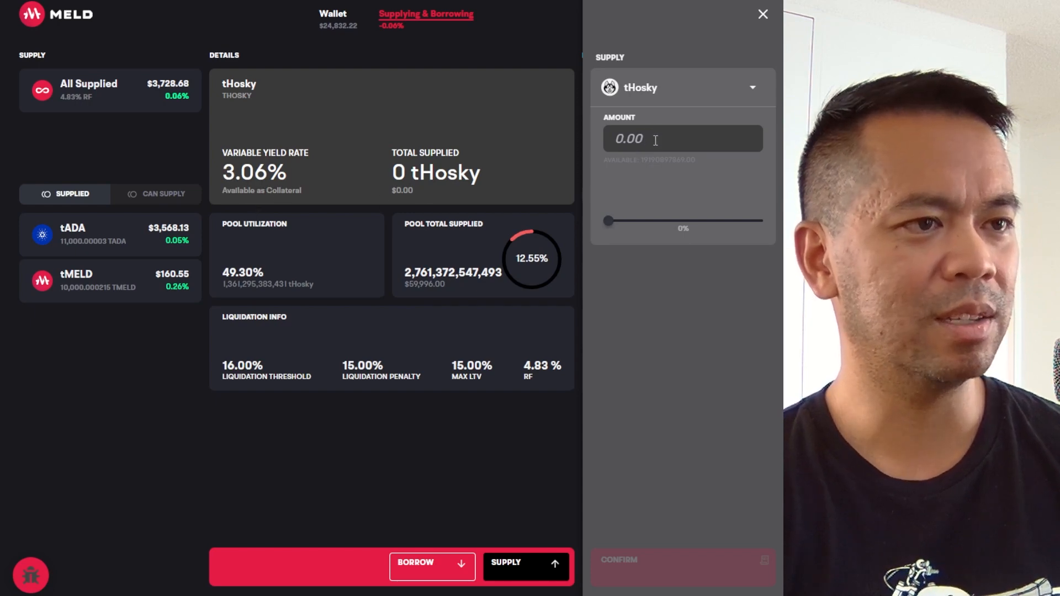
pyautogui.click(653, 158)
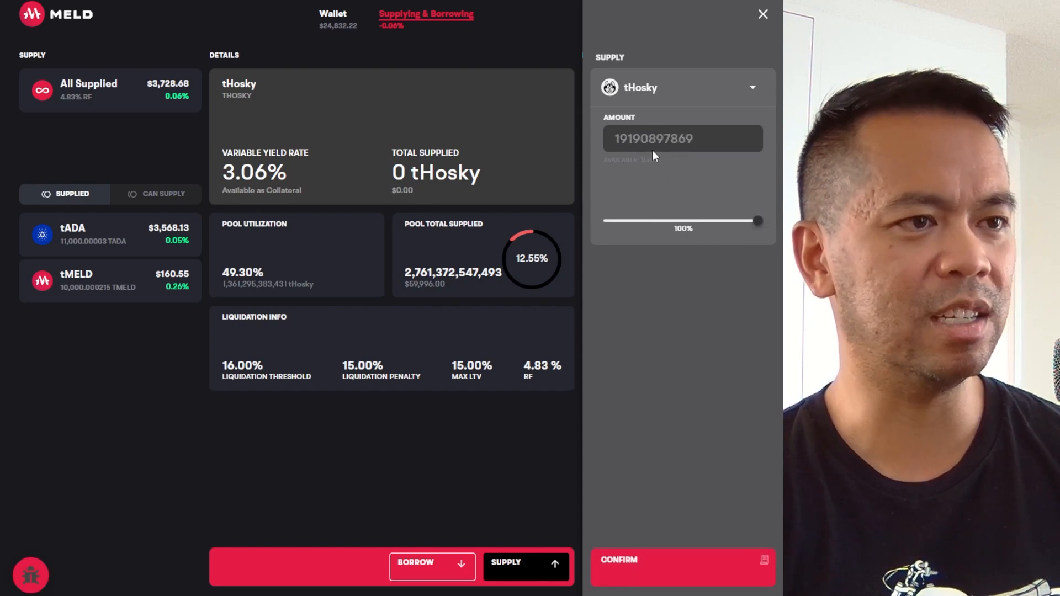
pyautogui.click(639, 572)
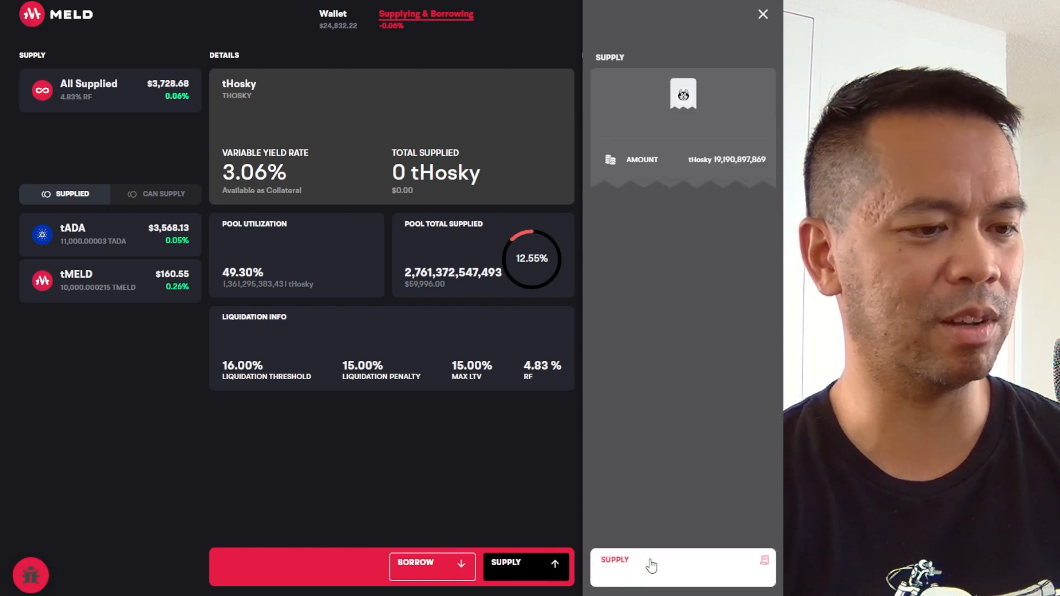
pyautogui.click(662, 568)
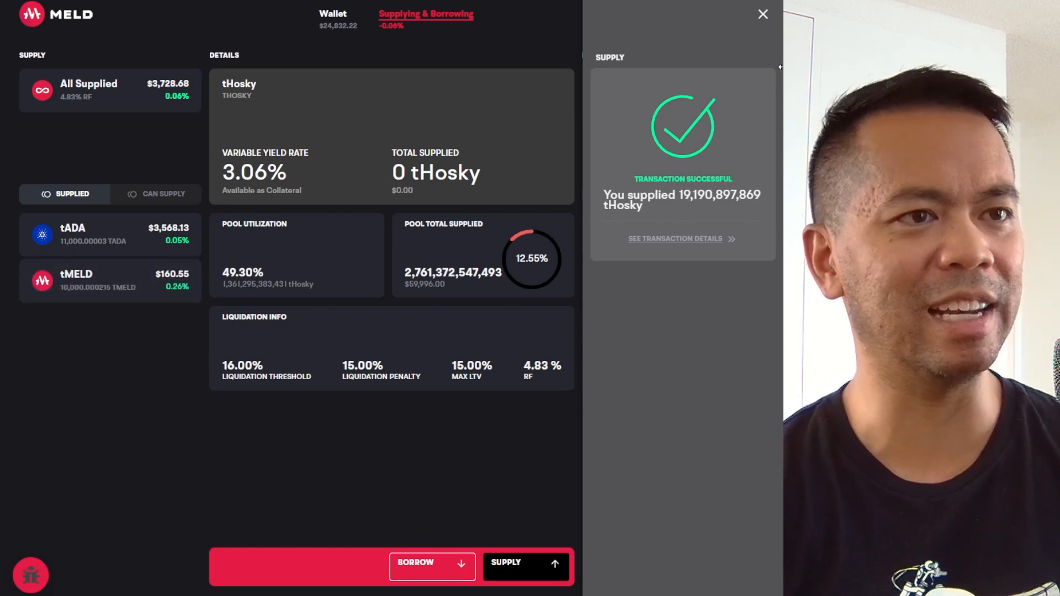
pyautogui.click(763, 14)
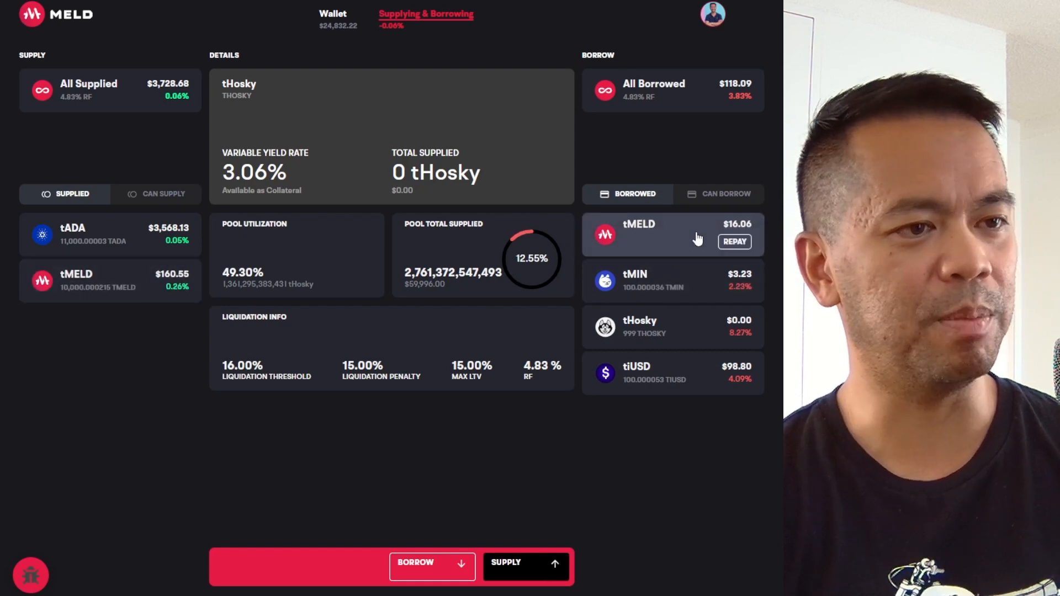
# Repay the full 1,000 tMELD loan, submit the transaction and return to the supply and borrow overview
pyautogui.click(735, 241)
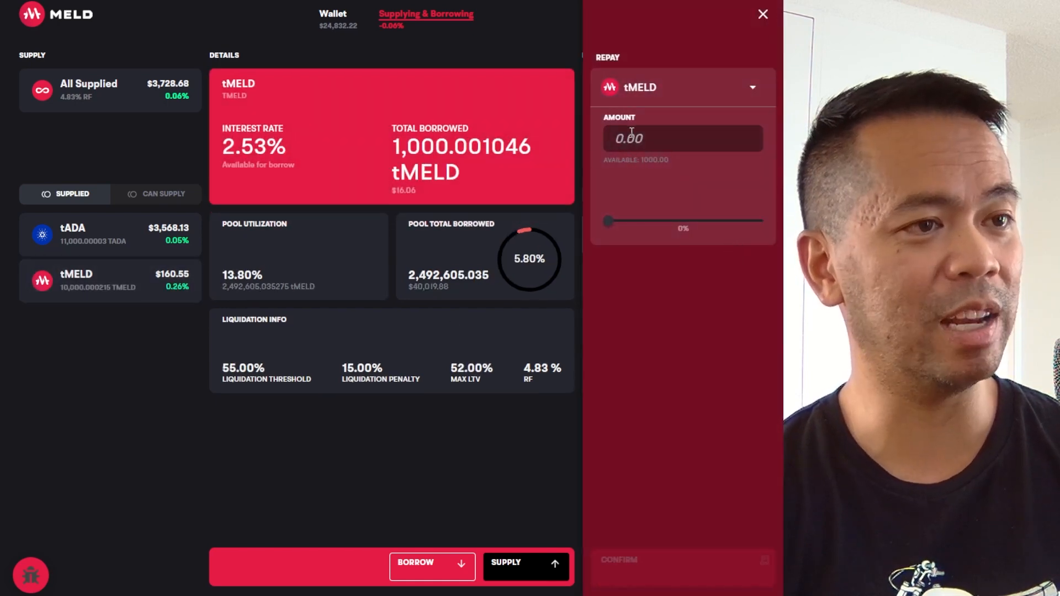
pyautogui.moveTo(610, 222); pyautogui.dragTo(757, 221)
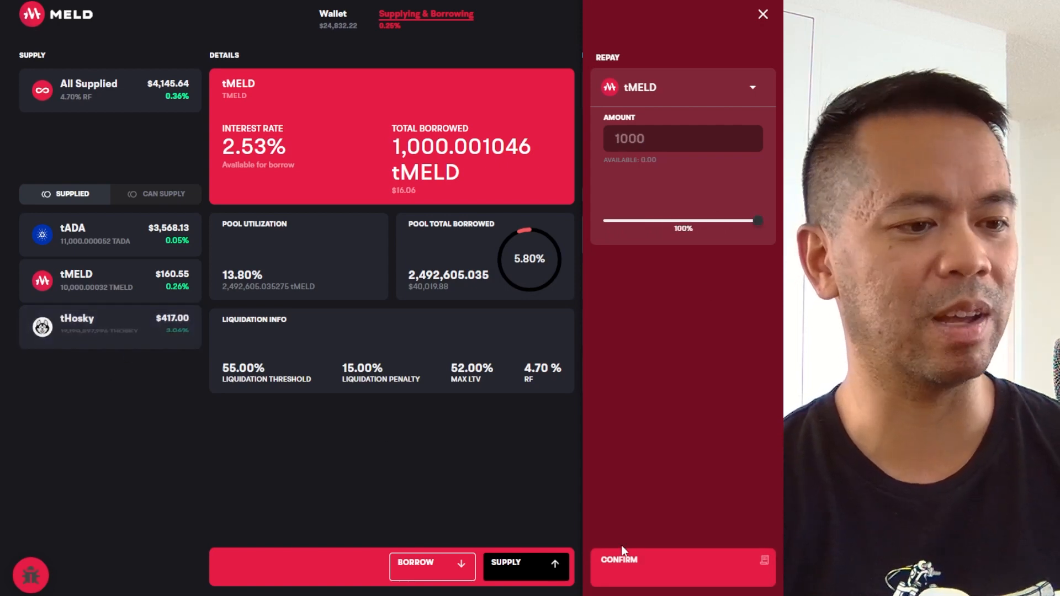
pyautogui.click(681, 577)
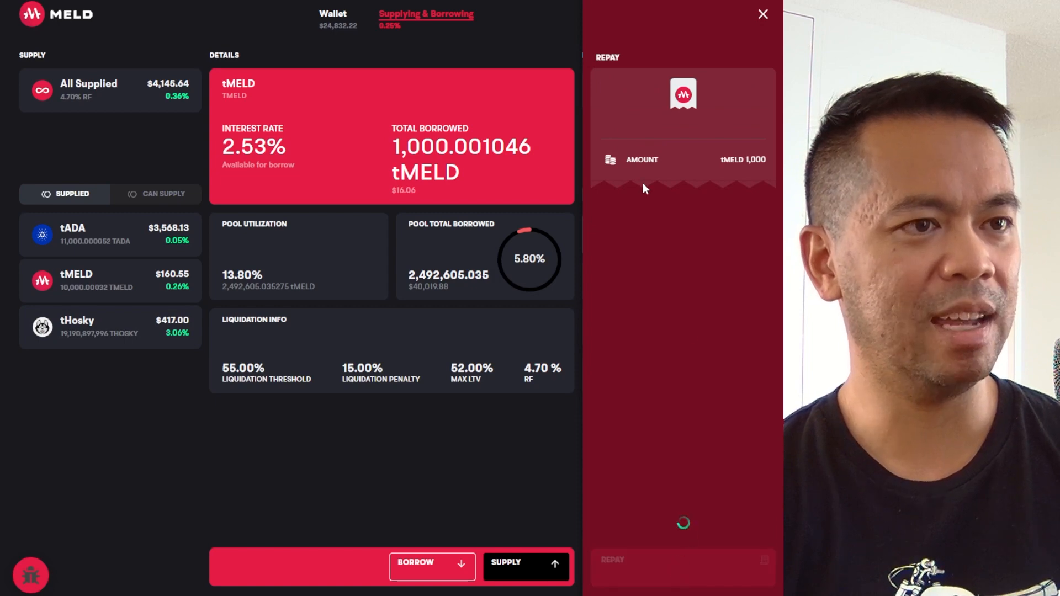
pyautogui.click(60, 85)
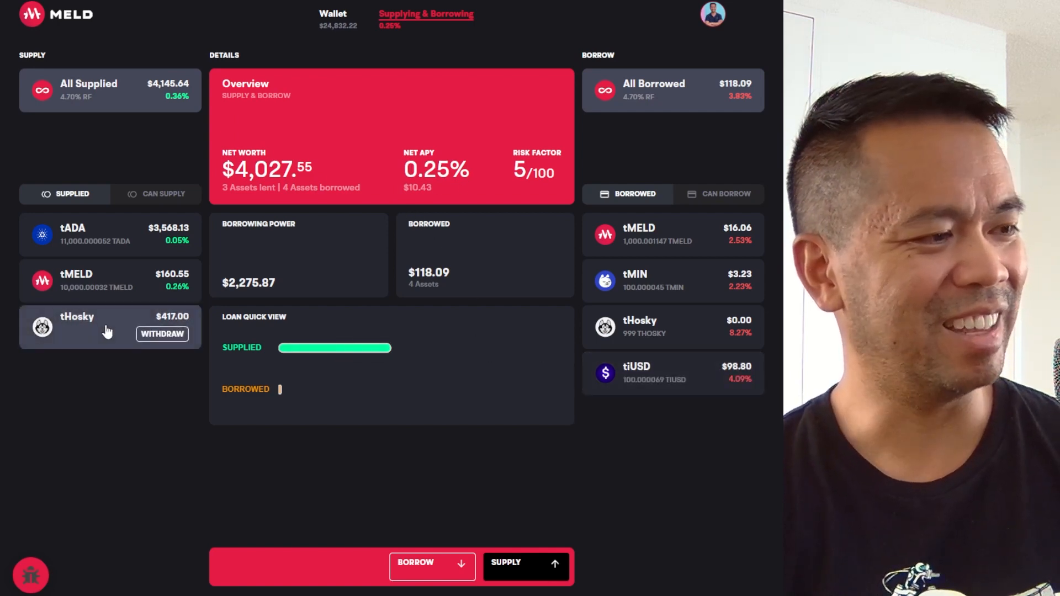
# Try to repay the entire 100 tiUSD loan and close the repayment form
pyautogui.click(697, 374)
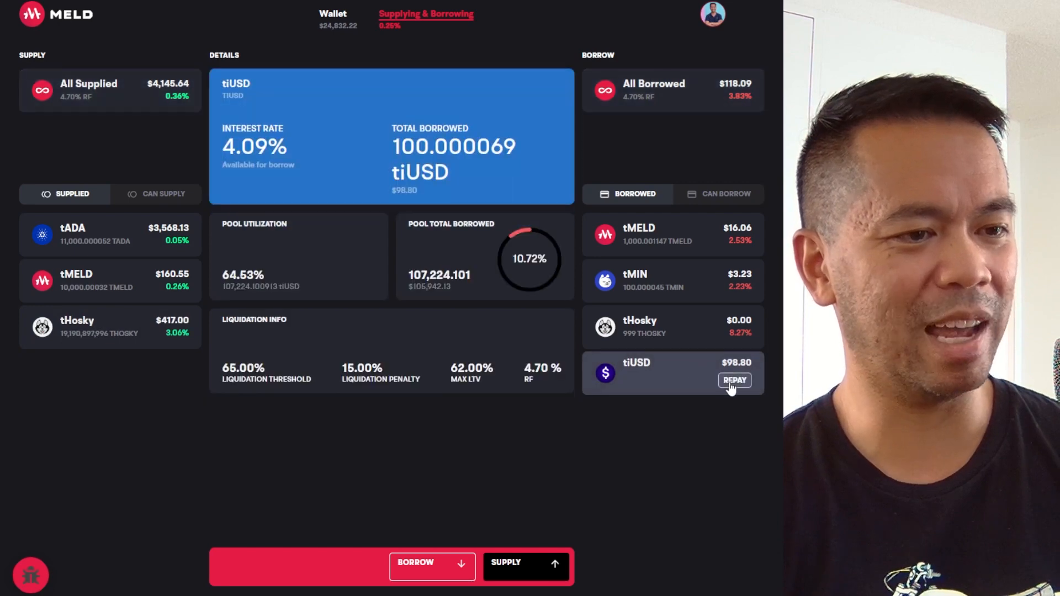
pyautogui.click(734, 381)
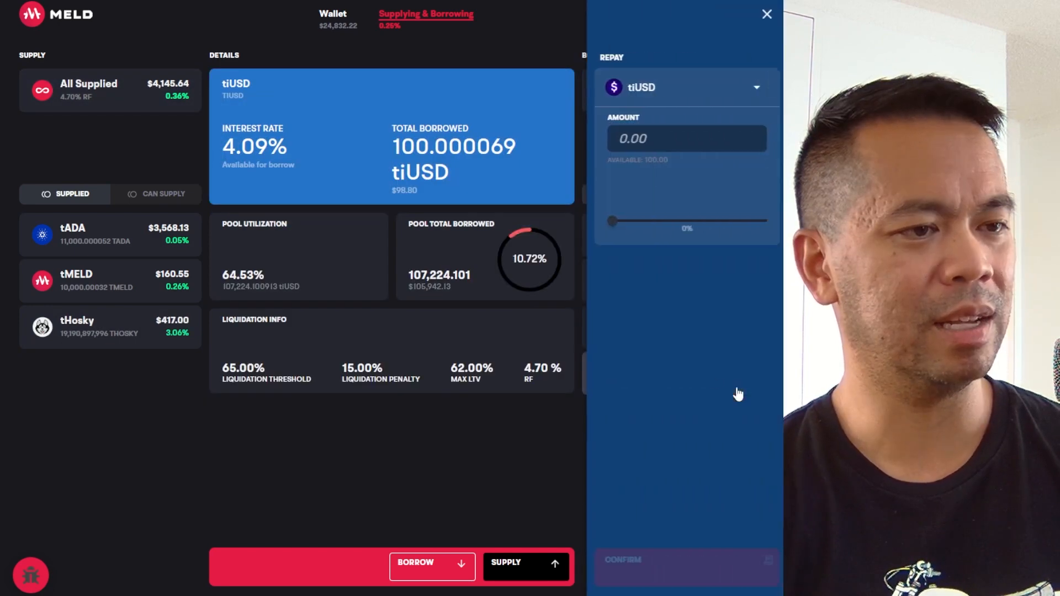
pyautogui.moveTo(608, 221); pyautogui.dragTo(757, 221)
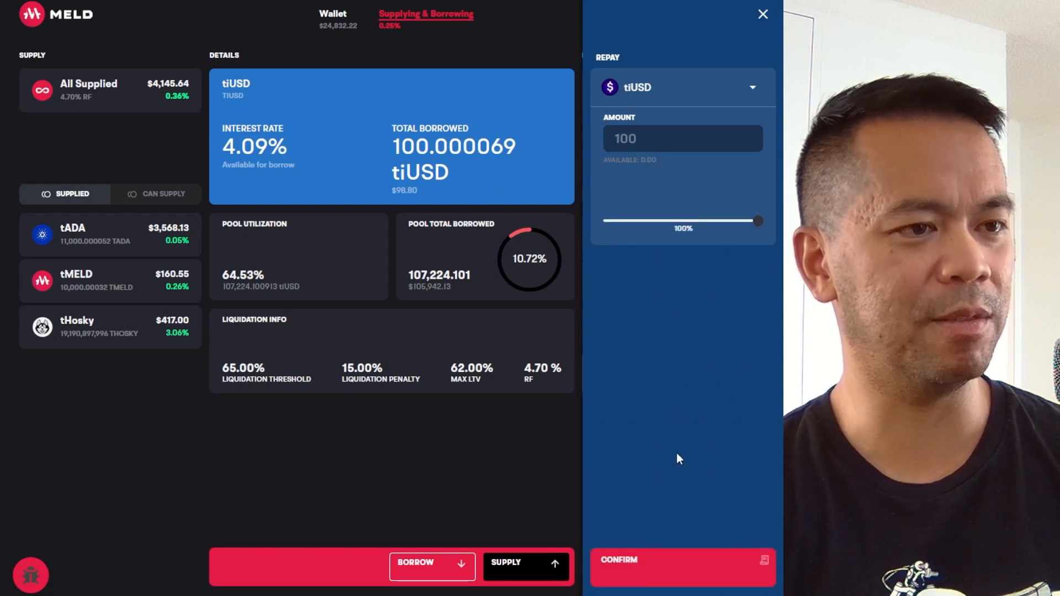
pyautogui.click(683, 561)
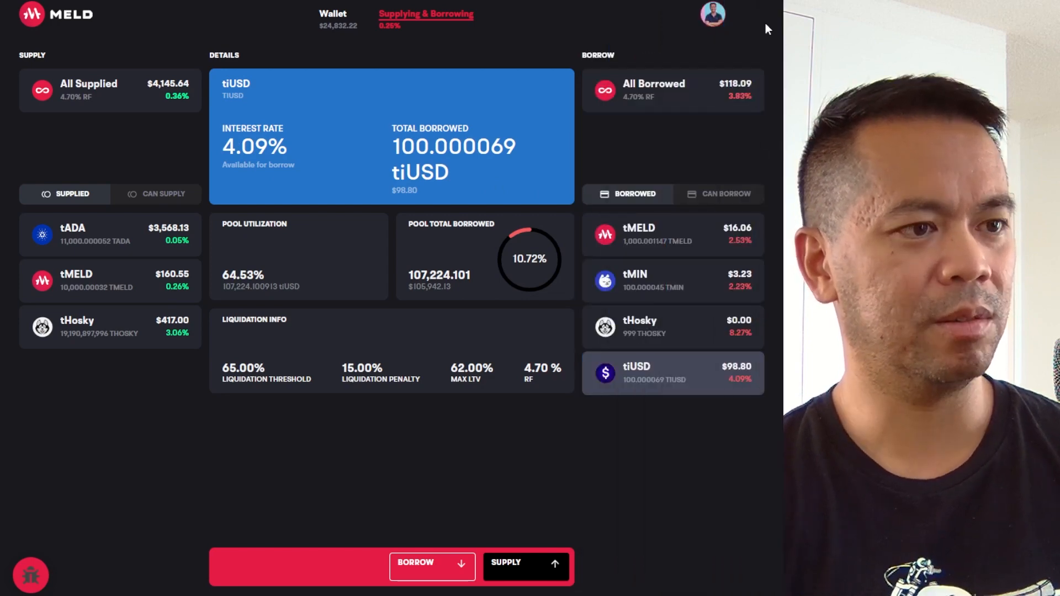
# Set up a repayment of the full 100 tMIN loan and submit it
pyautogui.click(657, 283)
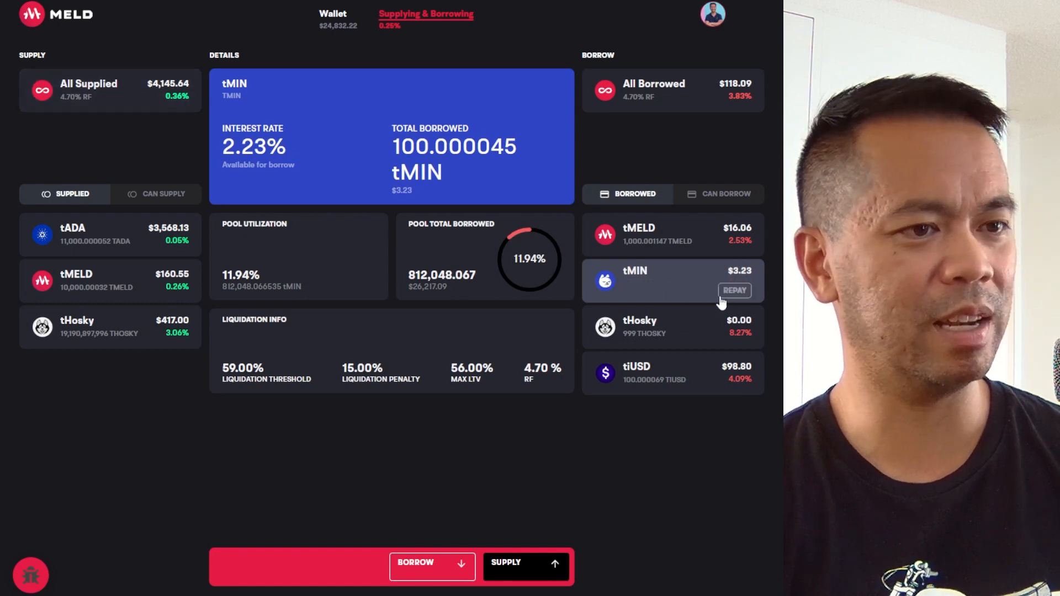
pyautogui.click(735, 288)
pyautogui.click(684, 584)
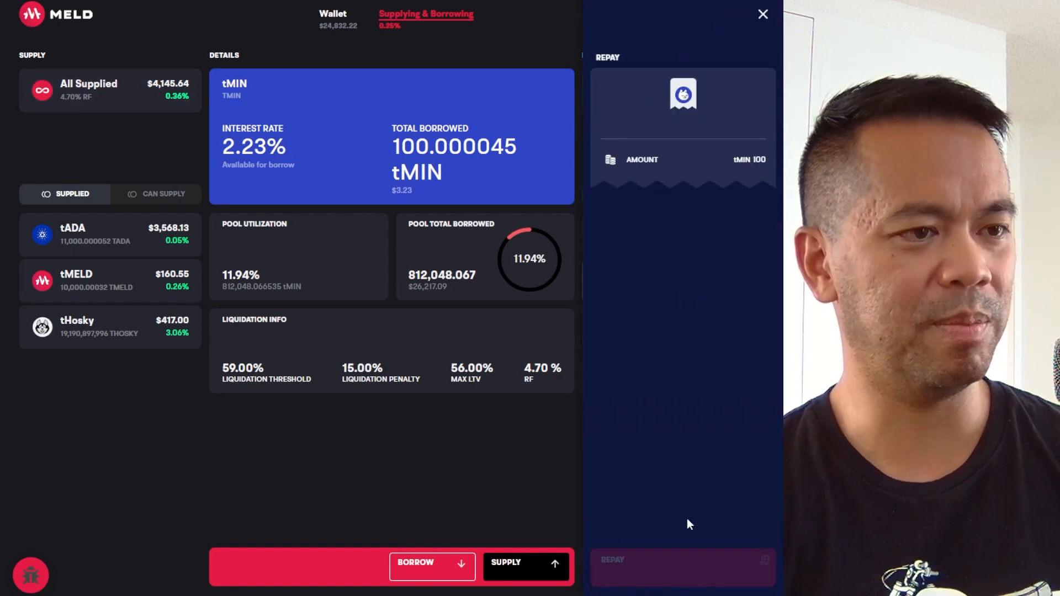
# Try to repay the full 1,000 tMELD loan a second time and close the repayment form
pyautogui.click(669, 250)
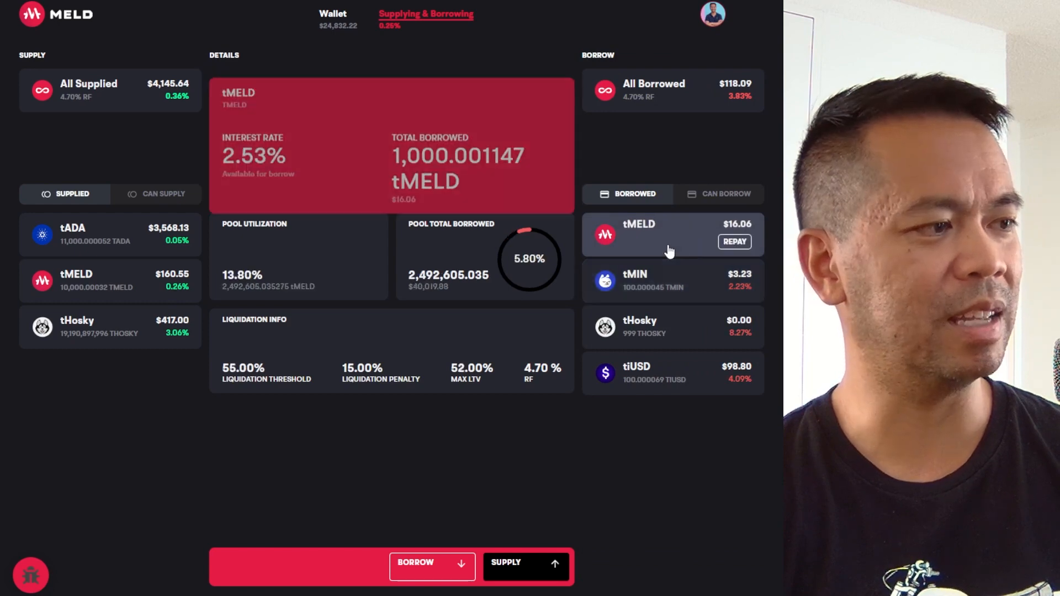
pyautogui.click(743, 248)
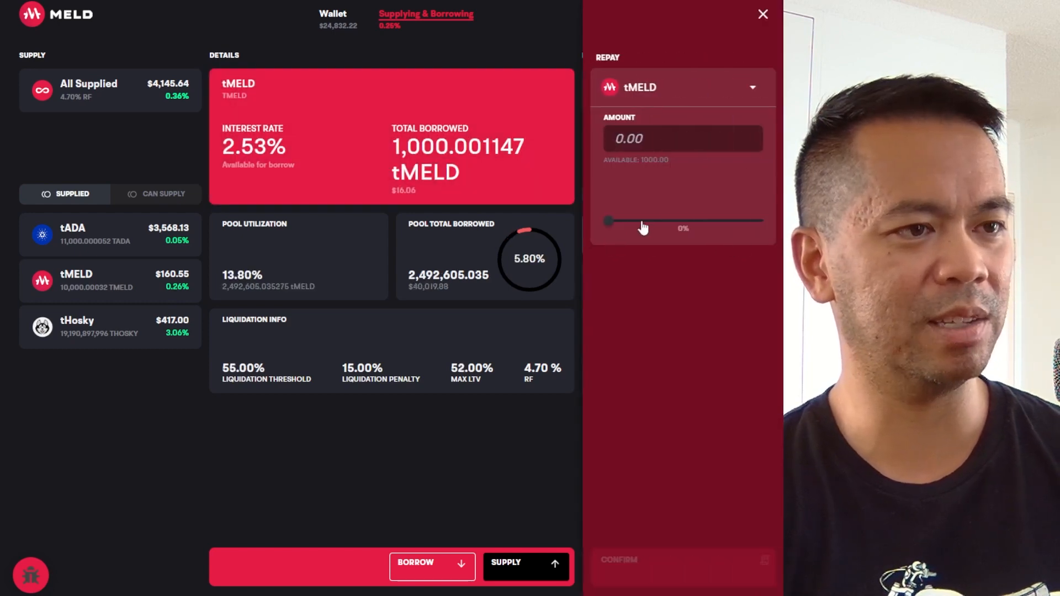
pyautogui.moveTo(608, 221); pyautogui.dragTo(758, 221)
pyautogui.click(687, 571)
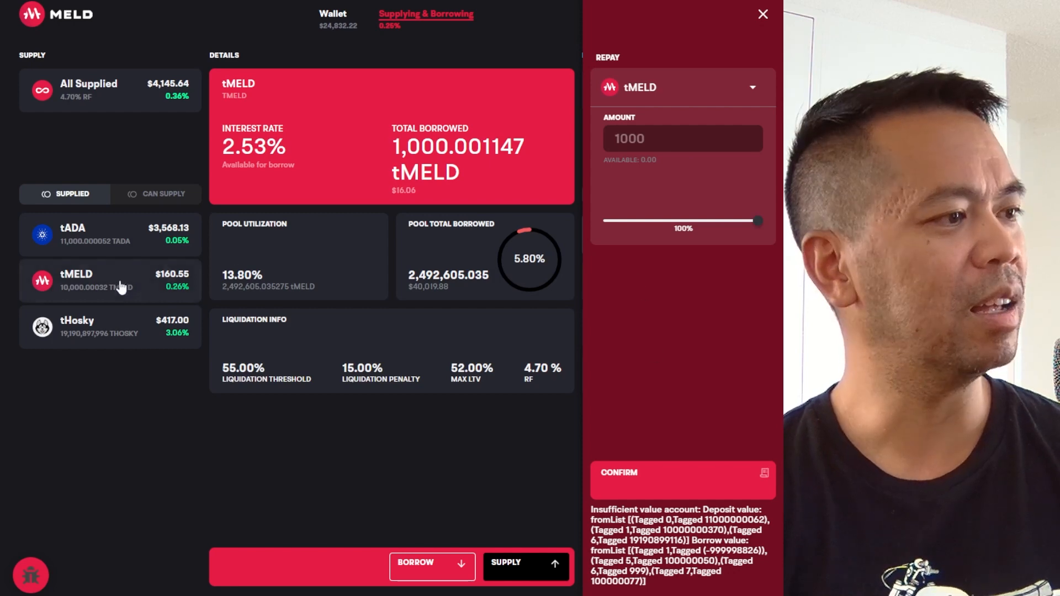
pyautogui.moveTo(127, 290)
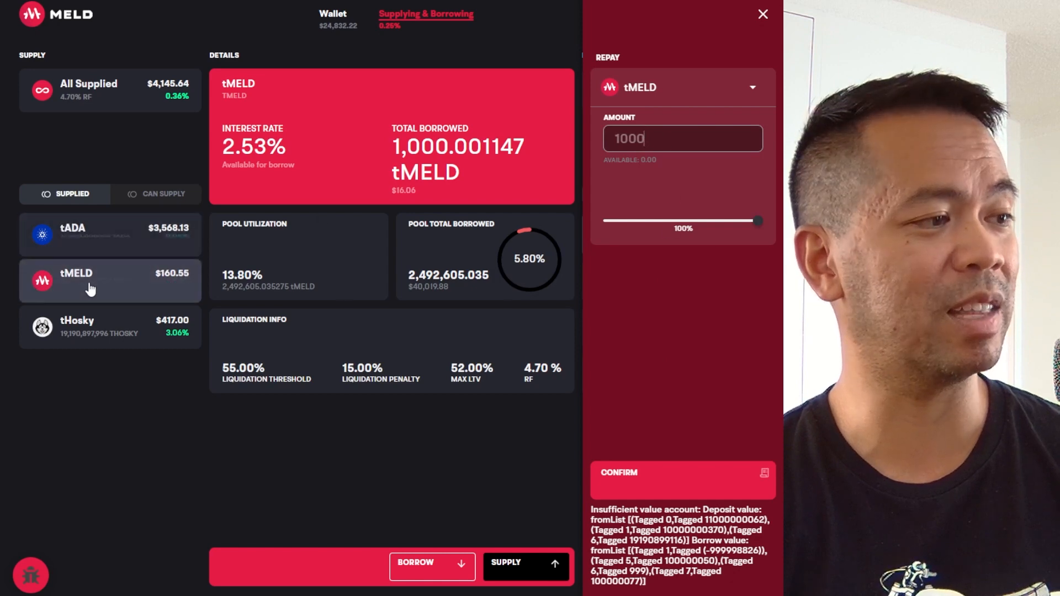
pyautogui.click(762, 15)
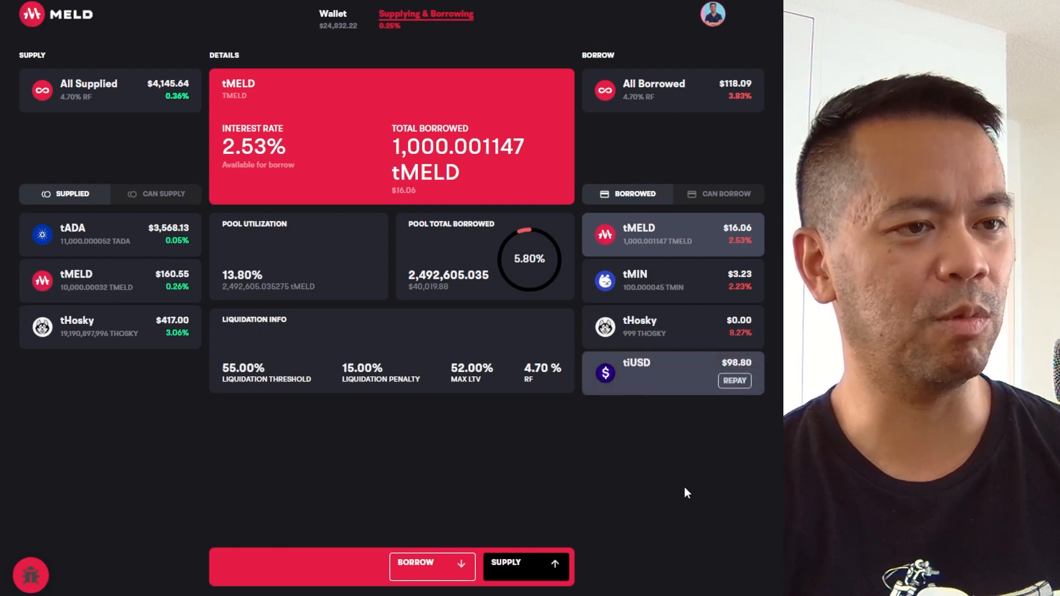
# Refresh the supply and borrow page, repay the full 100 tiUSD loan and submit the transaction
pyautogui.press('F5')
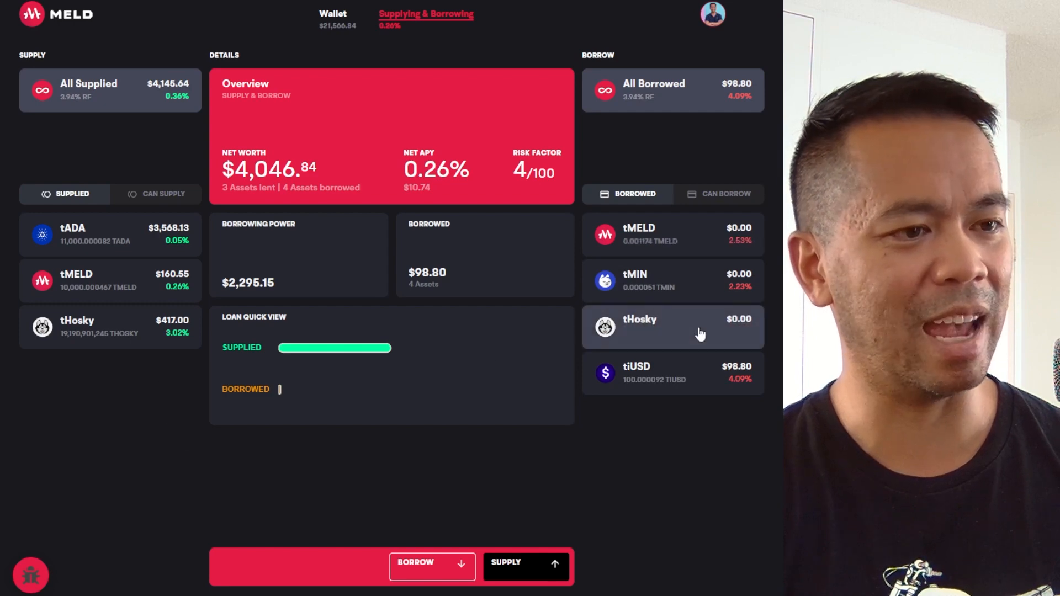
pyautogui.click(673, 373)
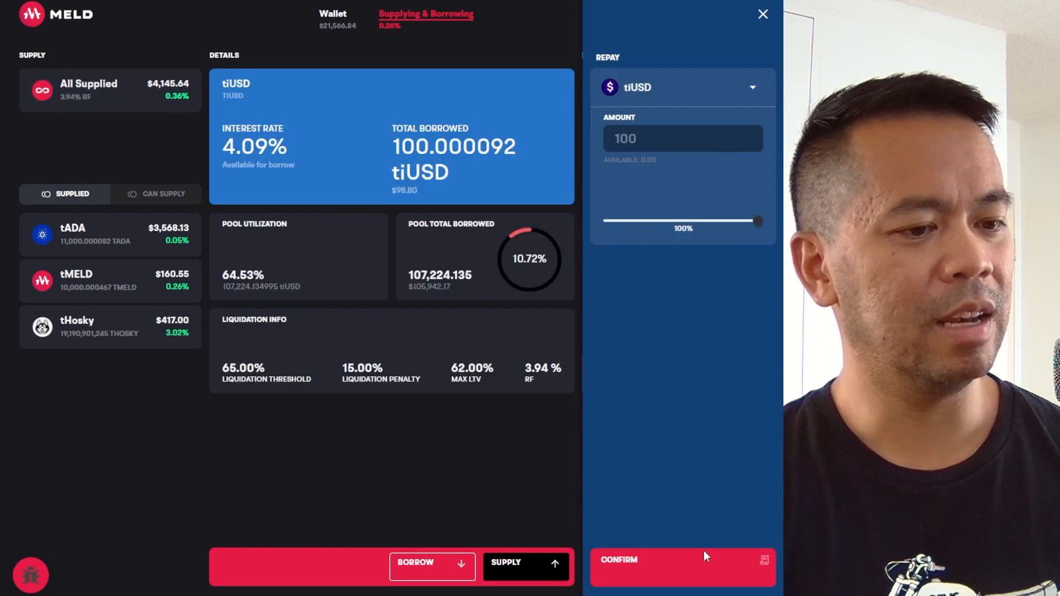
pyautogui.click(694, 578)
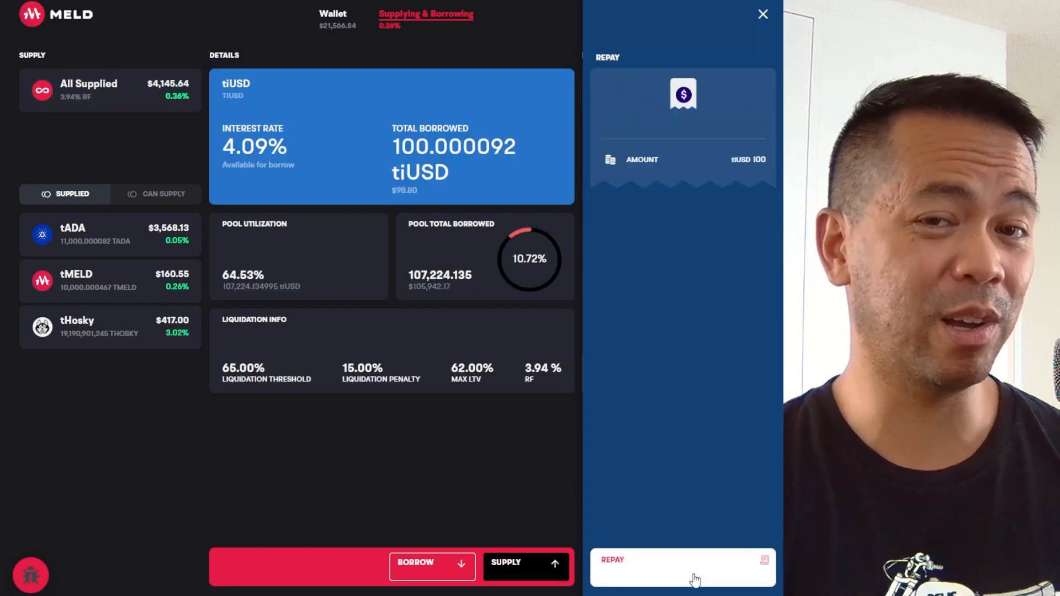
pyautogui.click(694, 577)
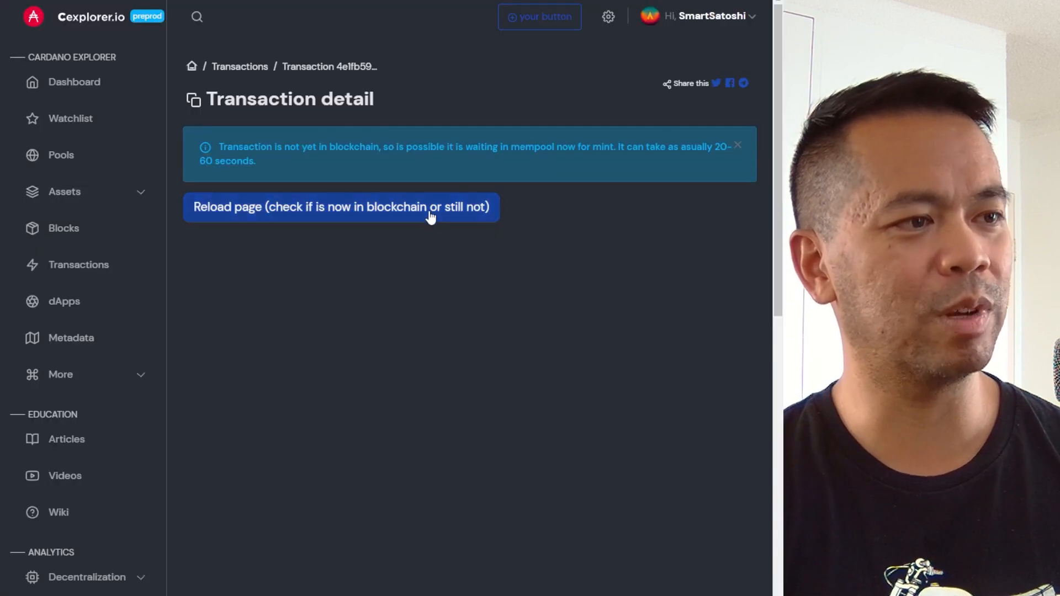
# Recheck the repayment transaction's status in Cexplorer and examine the borrowed balances and loan overview in MELD
pyautogui.click(428, 216)
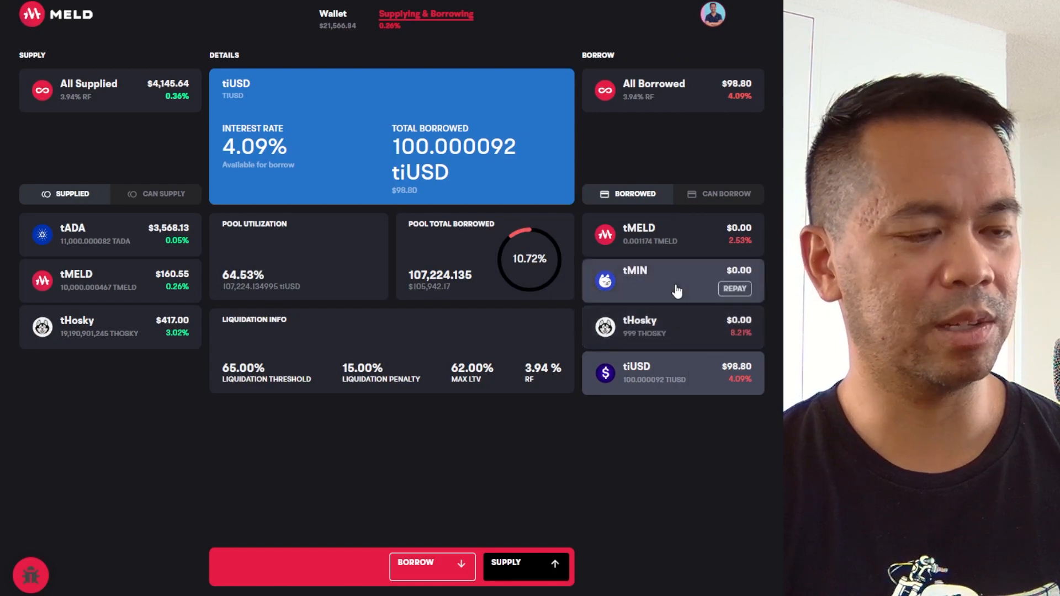
pyautogui.moveTo(675, 296)
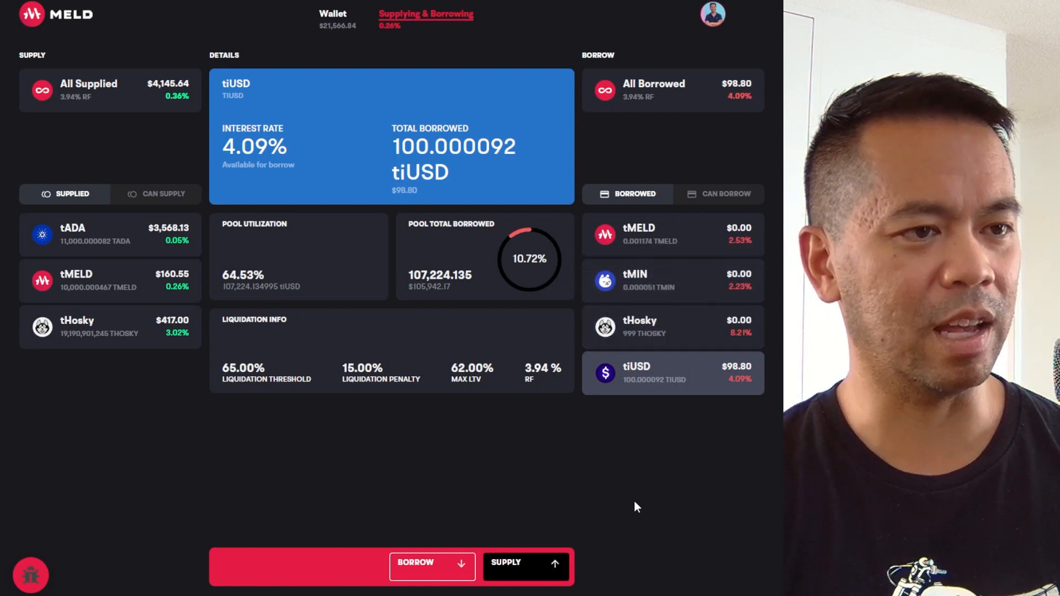
pyautogui.moveTo(634, 298)
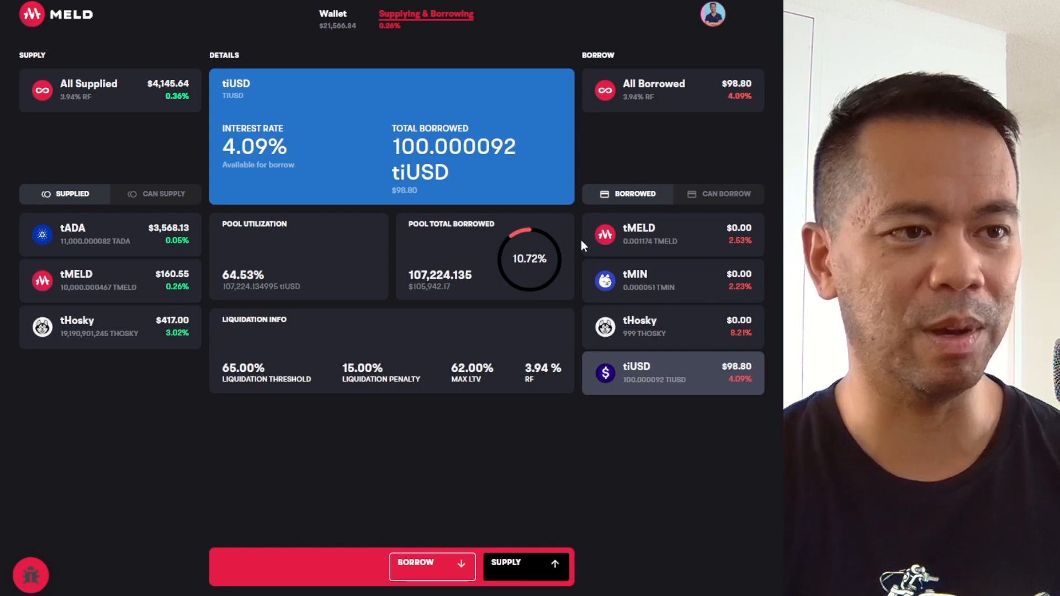
pyautogui.moveTo(711, 243)
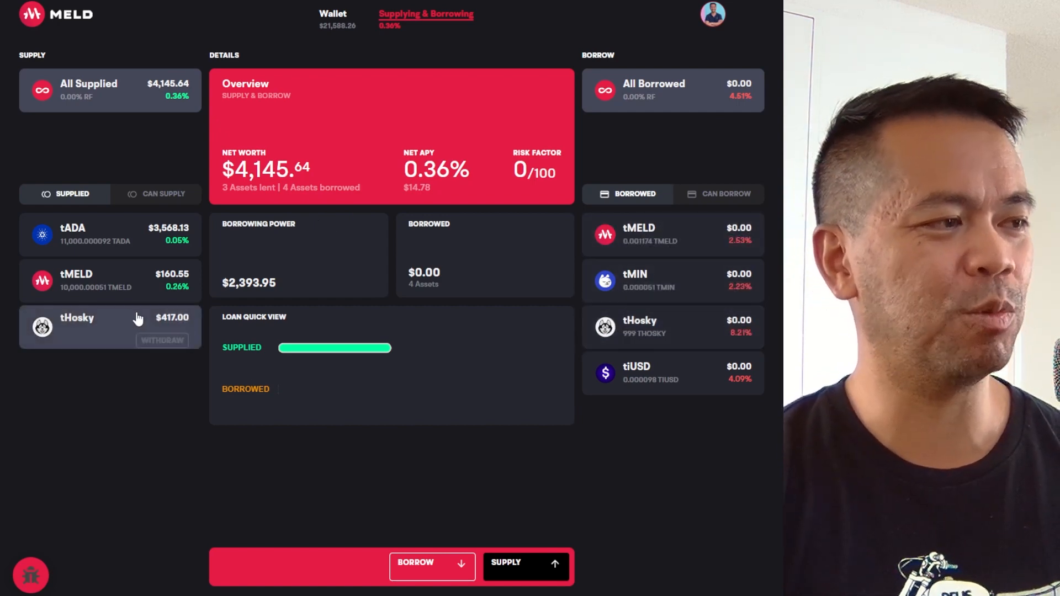
pyautogui.moveTo(130, 316)
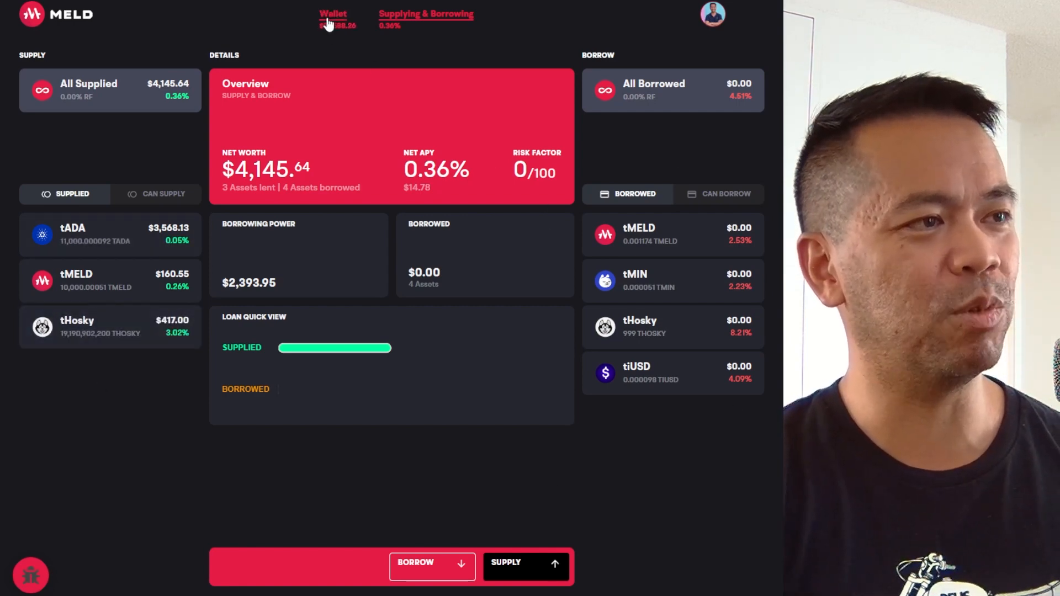
# Open the wallet overview and look through the list of remaining token balances
pyautogui.click(332, 18)
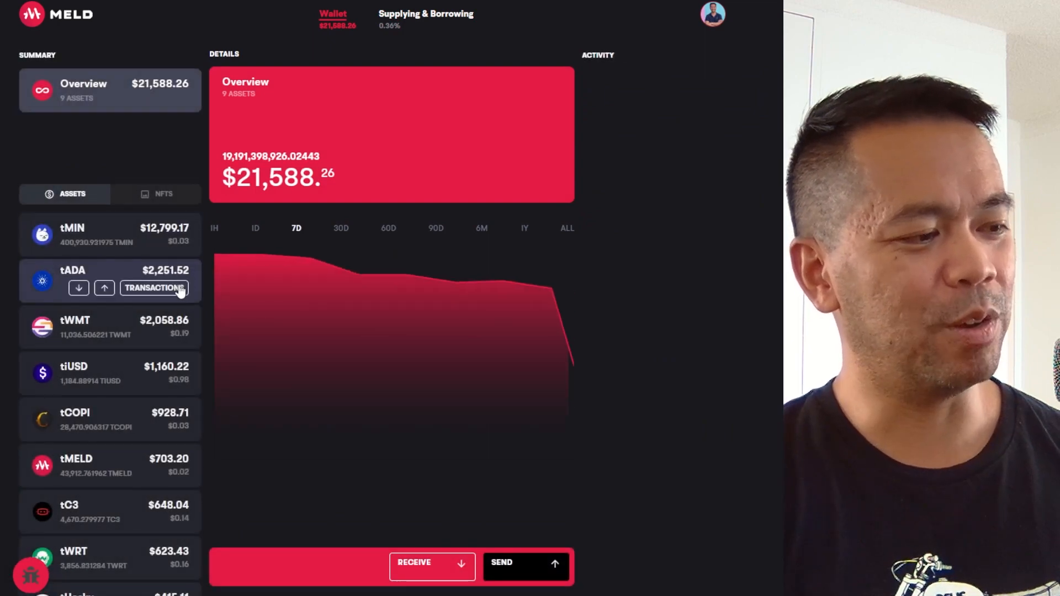
pyautogui.scroll(-1, 170, 310)
pyautogui.scroll(1, 171, 320)
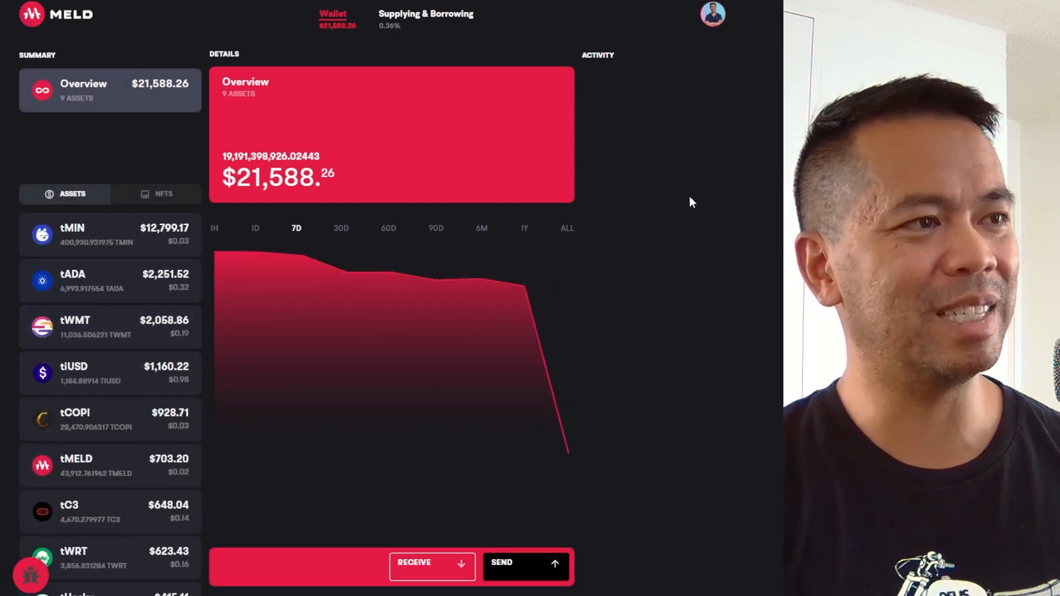